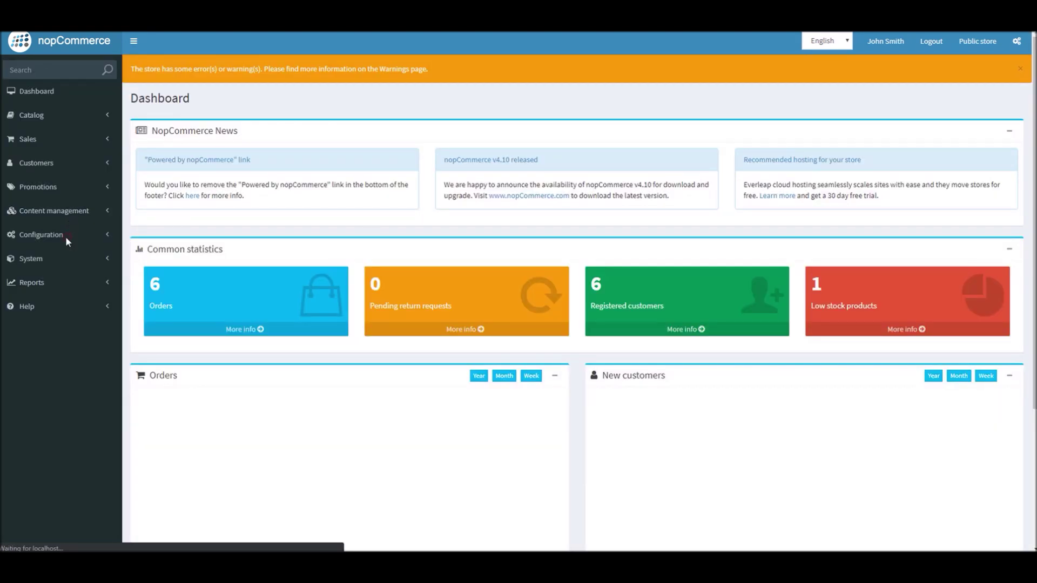
Go to Configuration > Shipping > Shipping providers.
click(66, 236)
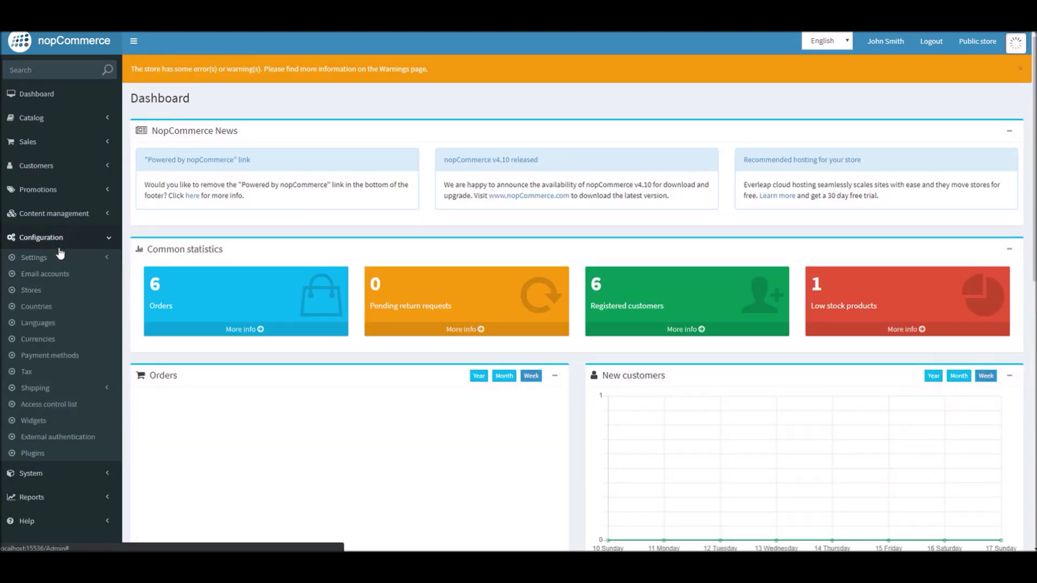
click(37, 389)
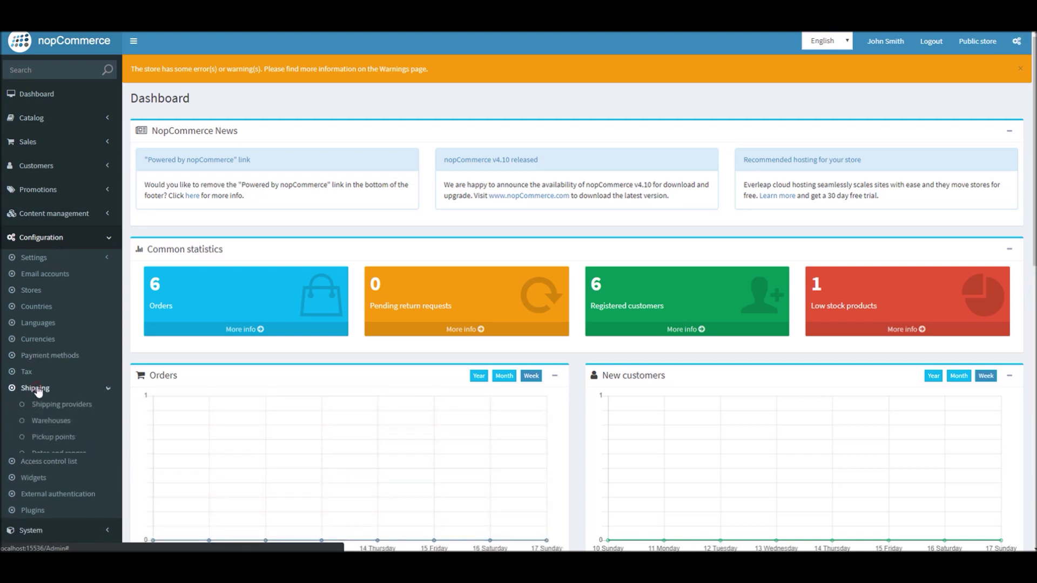
click(68, 409)
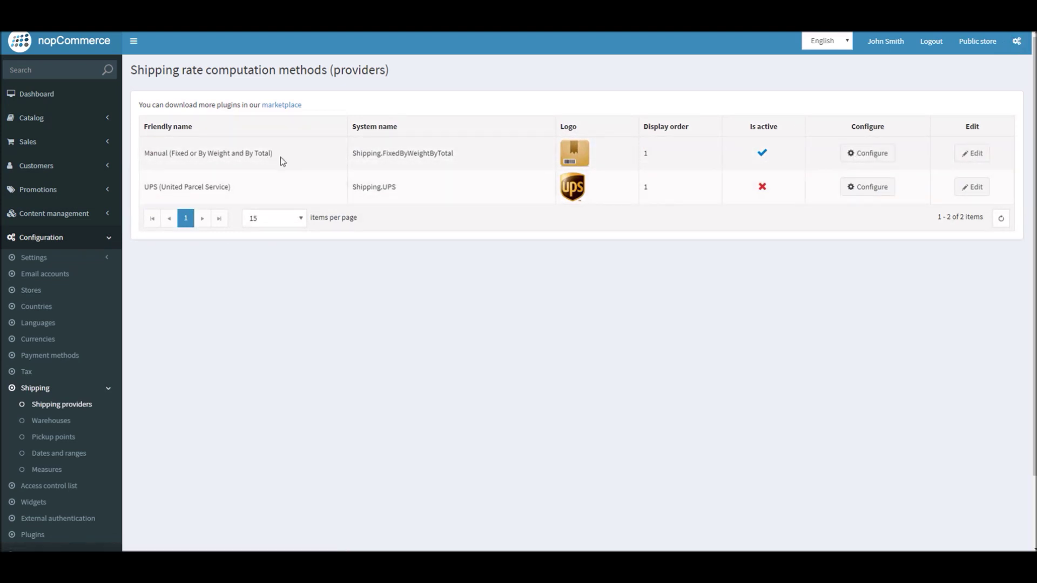
Keep the Manual provider active and open its configuration, showing Ground at 10 and air methods at 0.
drag(279, 157, 142, 153)
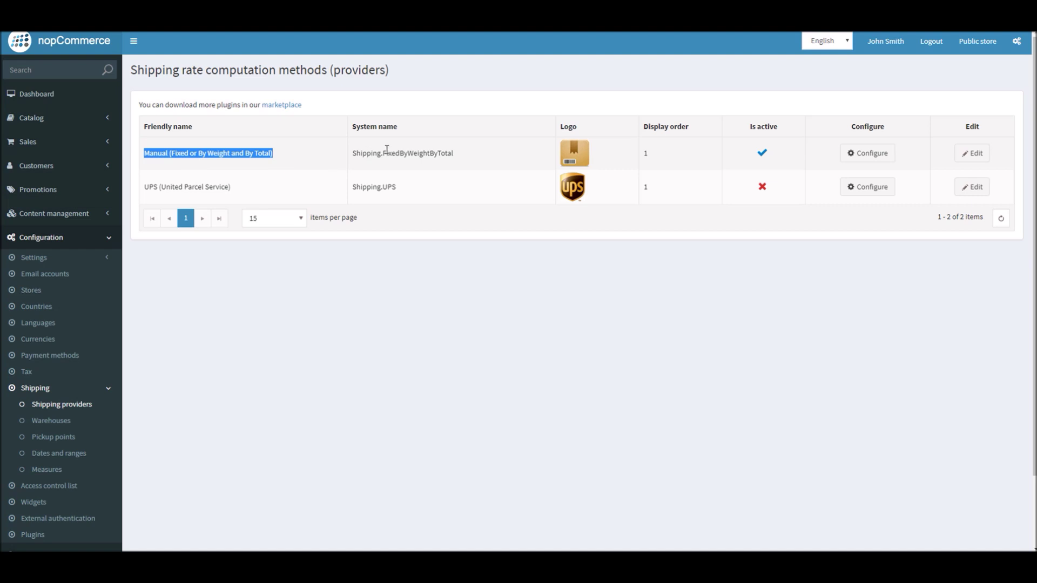
click(978, 154)
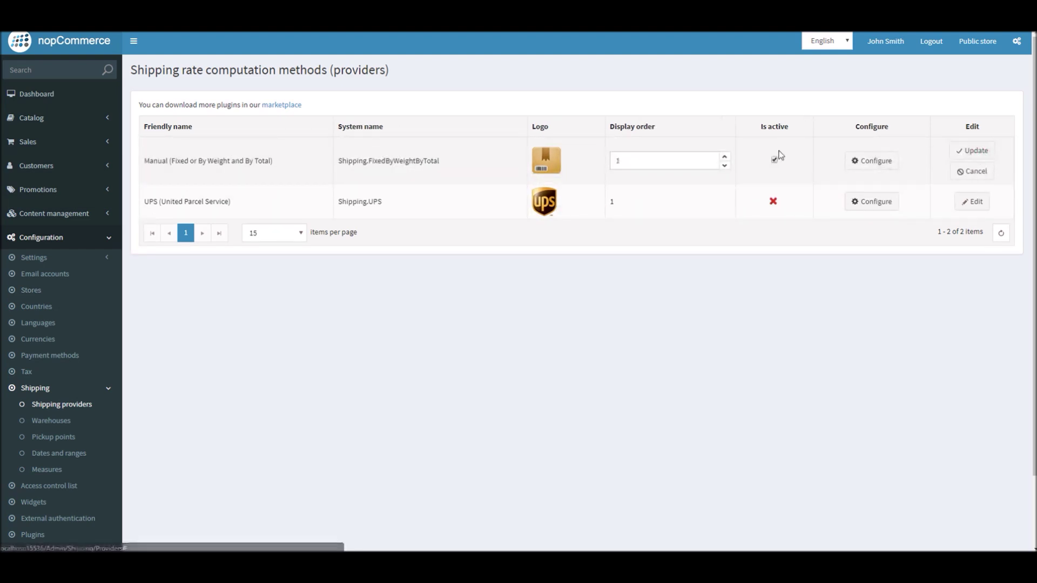
click(972, 152)
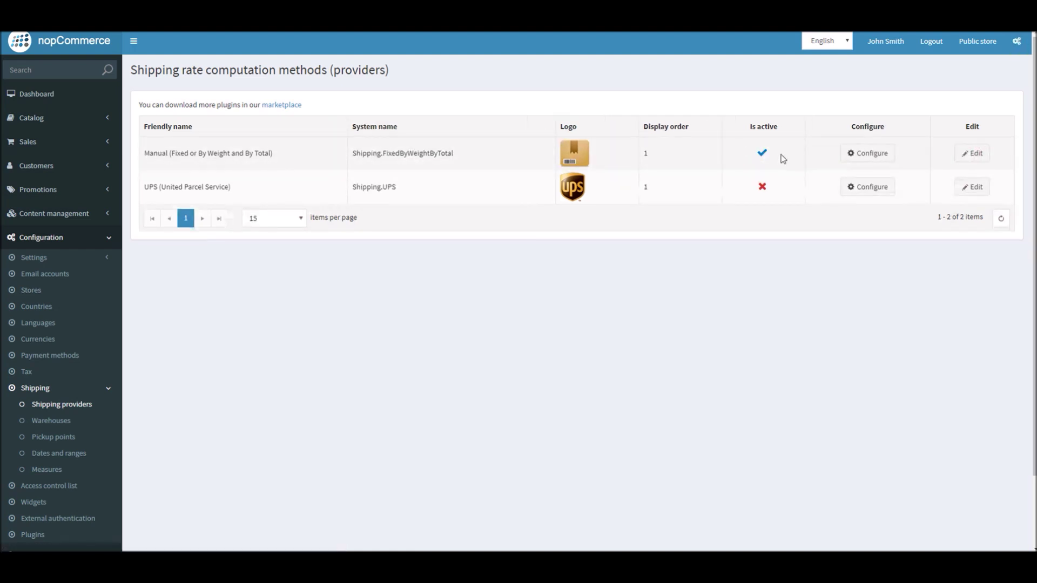
click(858, 162)
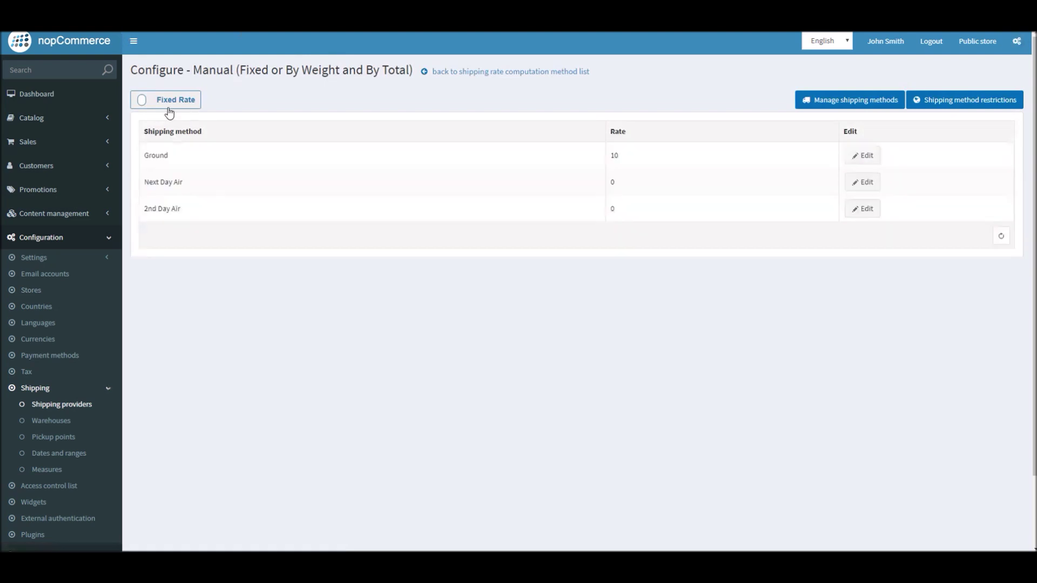
Set the Manual provider's rate calculation to By Weight and highlight its rate formula.
click(168, 104)
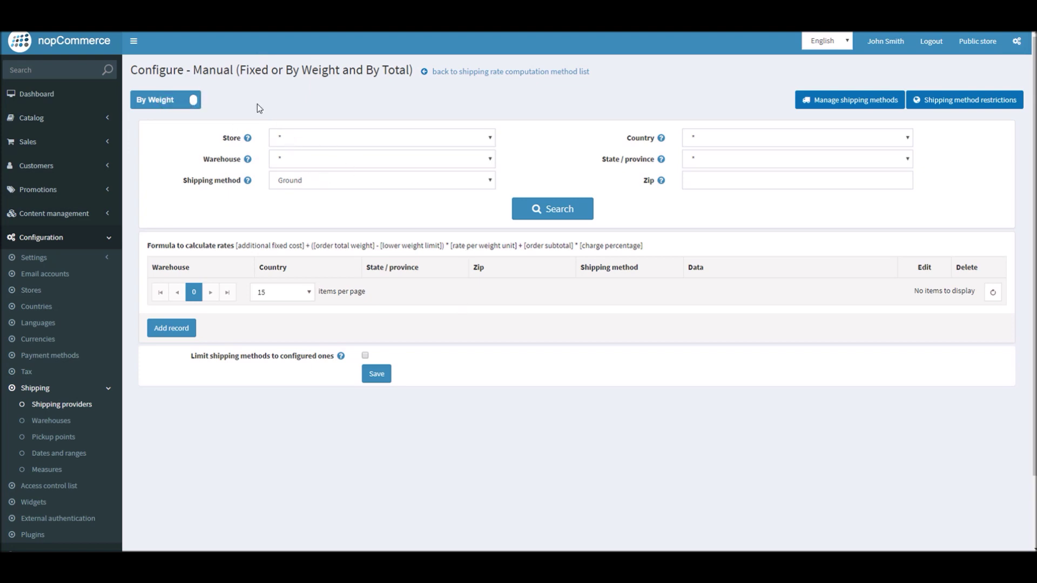
click(176, 101)
click(161, 104)
click(164, 104)
drag(240, 243, 506, 249)
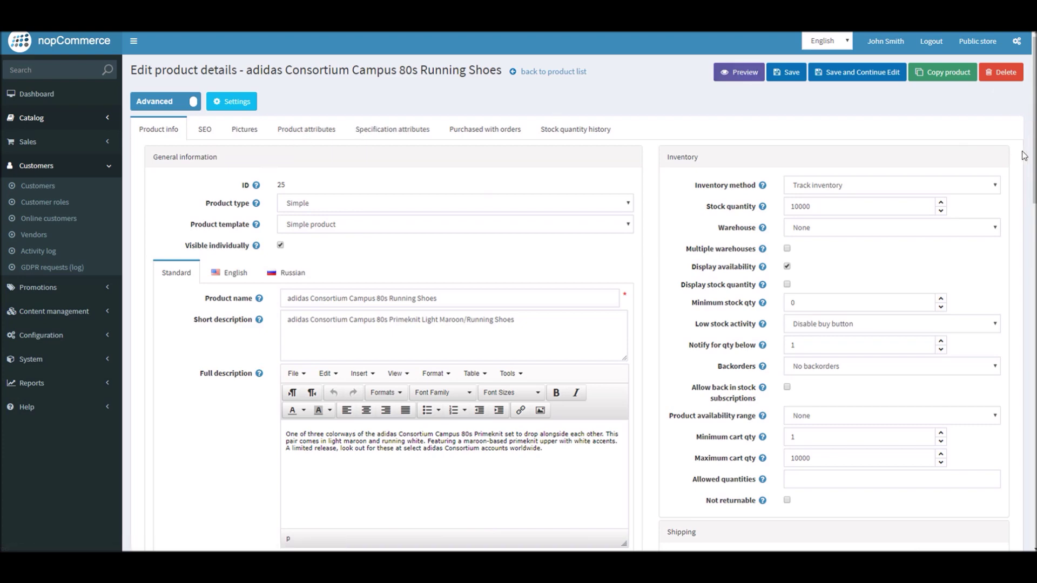
Check the shoe's Shipping panel: weight 2.0000, length, width, height, free shipping and additional charge.
scroll(1015, 216, down, 5)
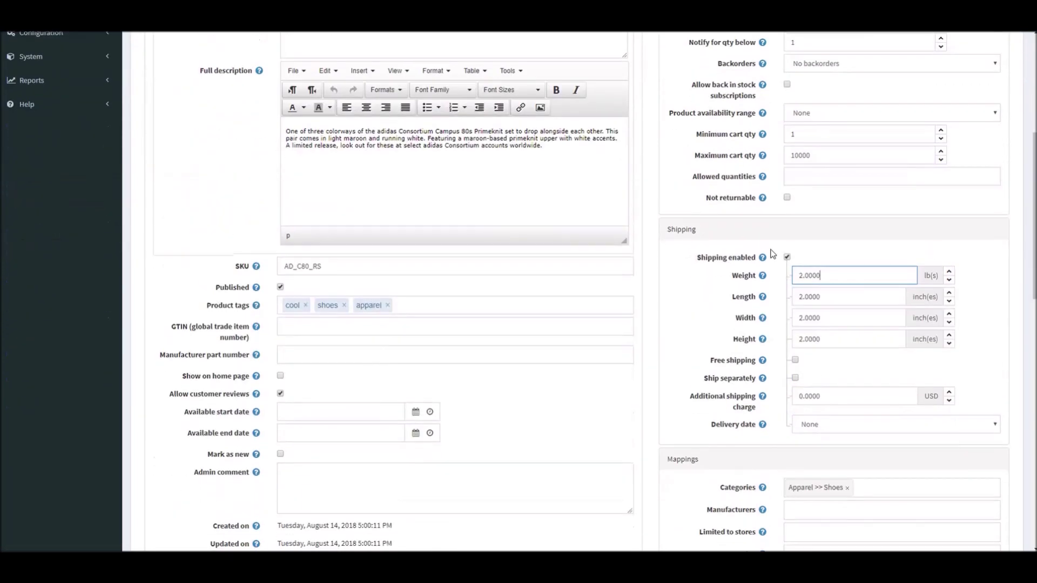
drag(836, 277, 791, 272)
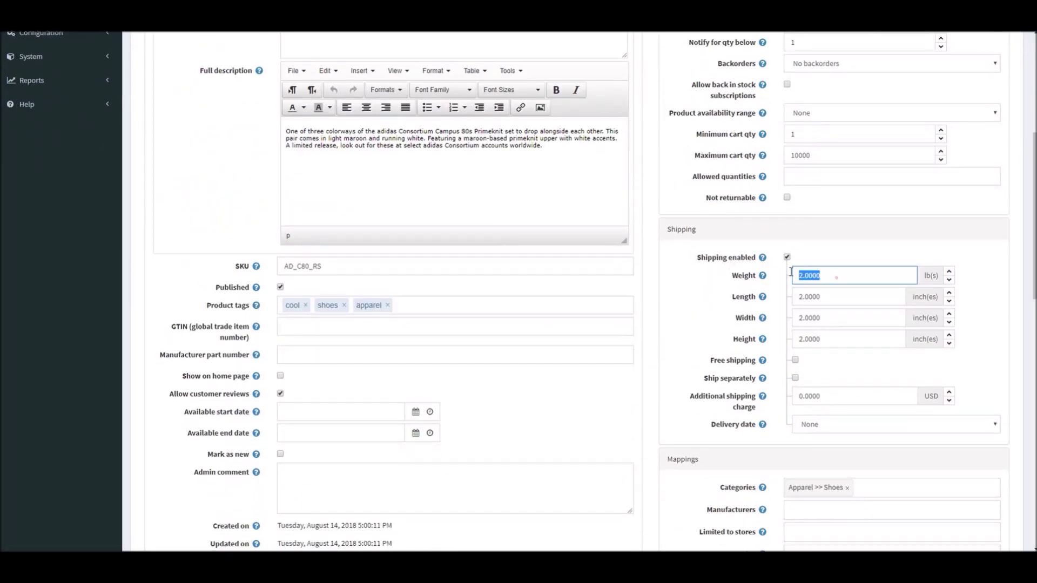
click(837, 297)
click(834, 316)
click(830, 341)
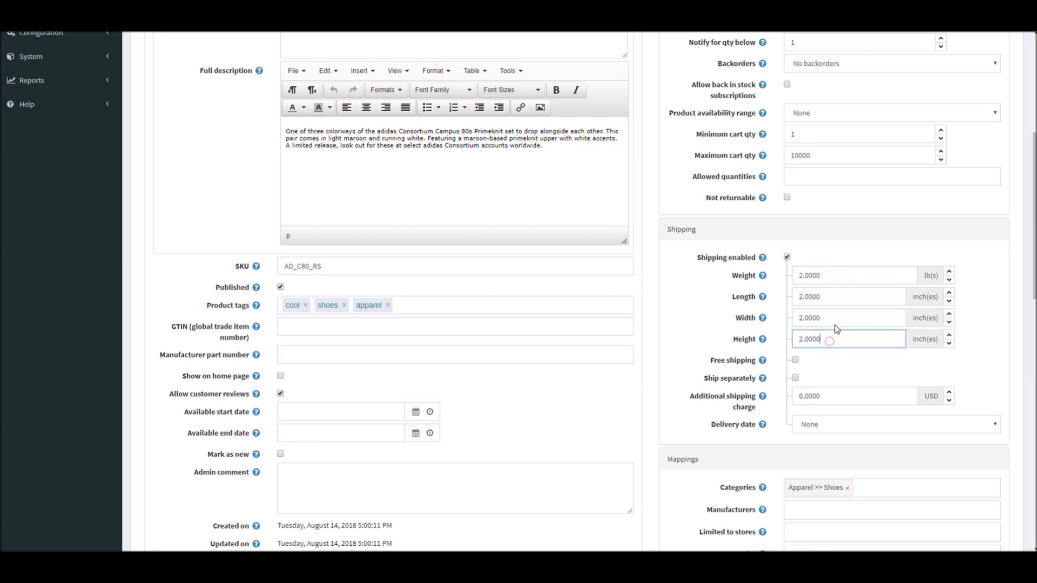
click(795, 359)
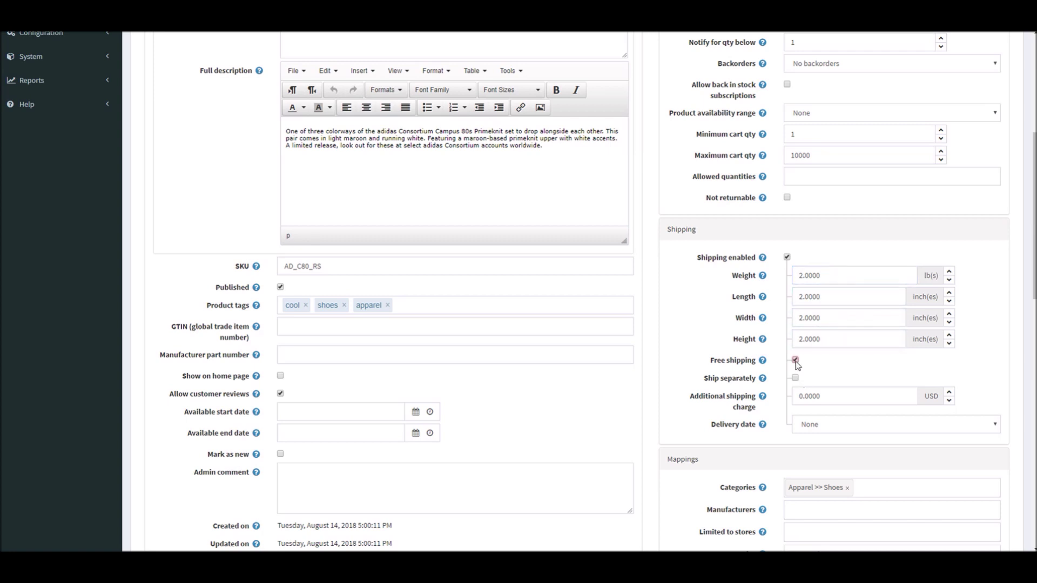
click(832, 397)
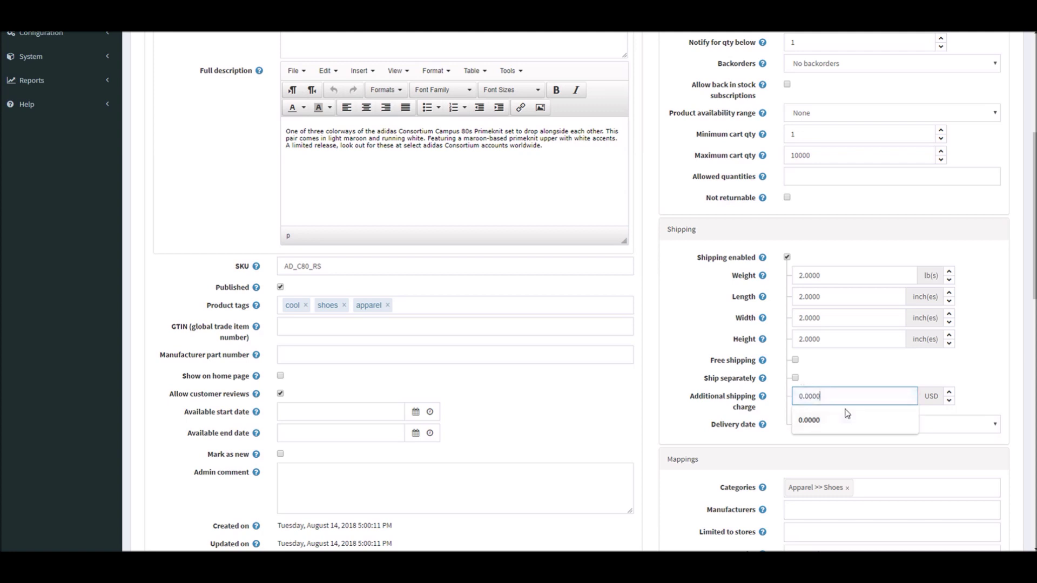
click(846, 383)
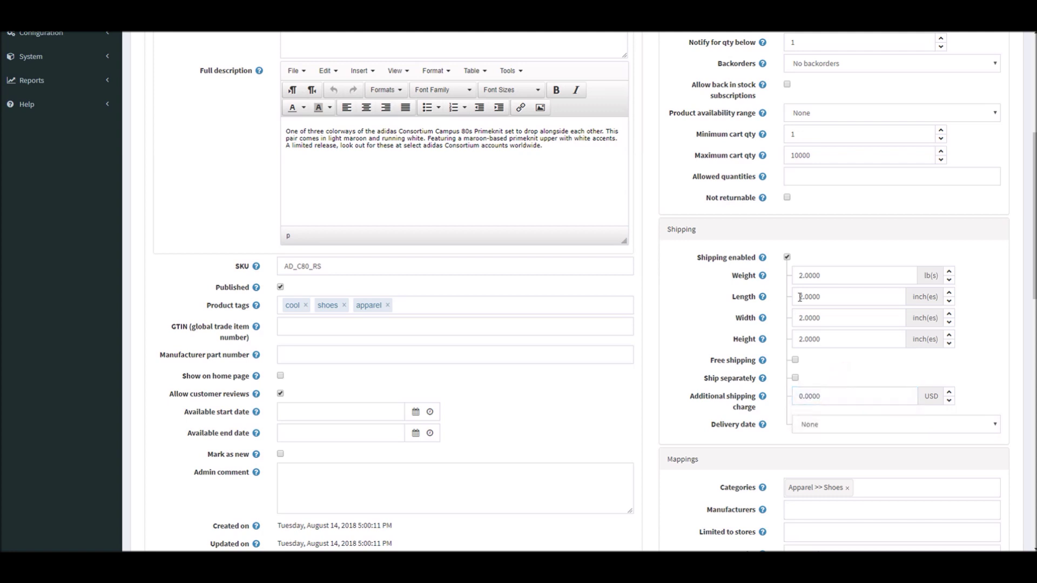
click(838, 275)
drag(837, 275, 794, 274)
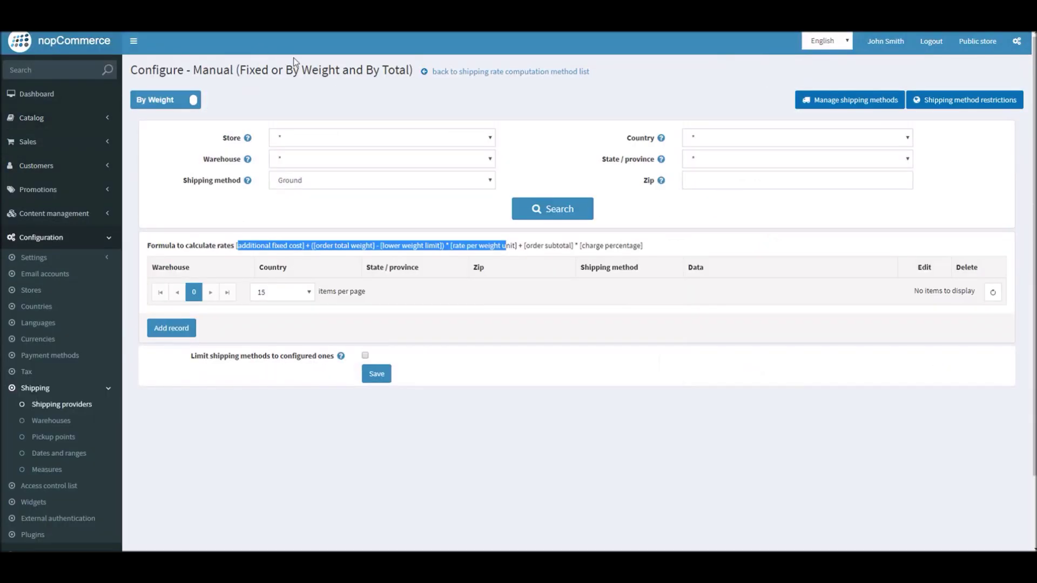
Start a new by-weight rate for Ground, keeping all warehouses and all countries.
click(464, 312)
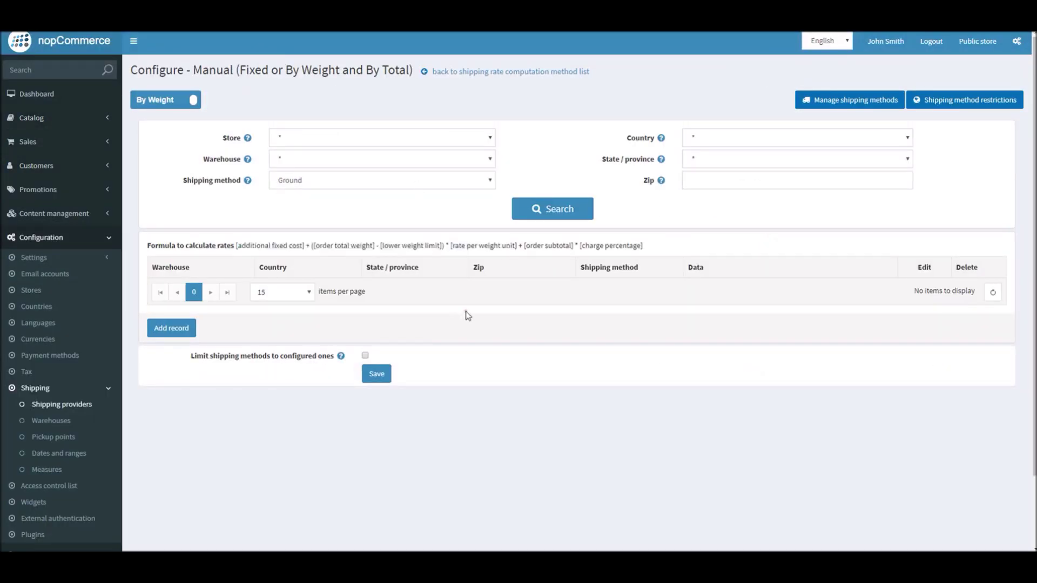
drag(238, 245, 416, 246)
click(565, 348)
click(171, 328)
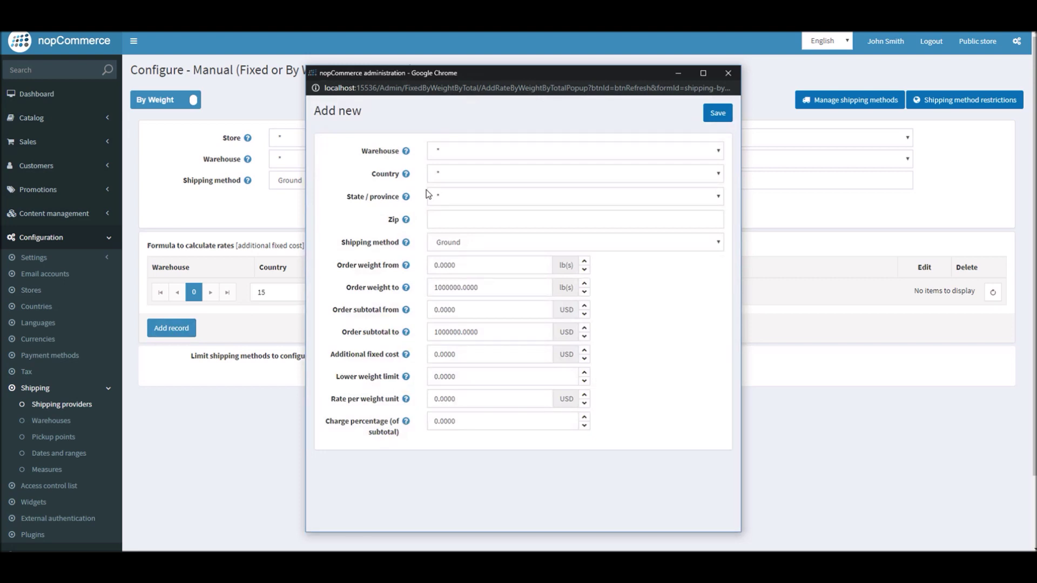
click(485, 241)
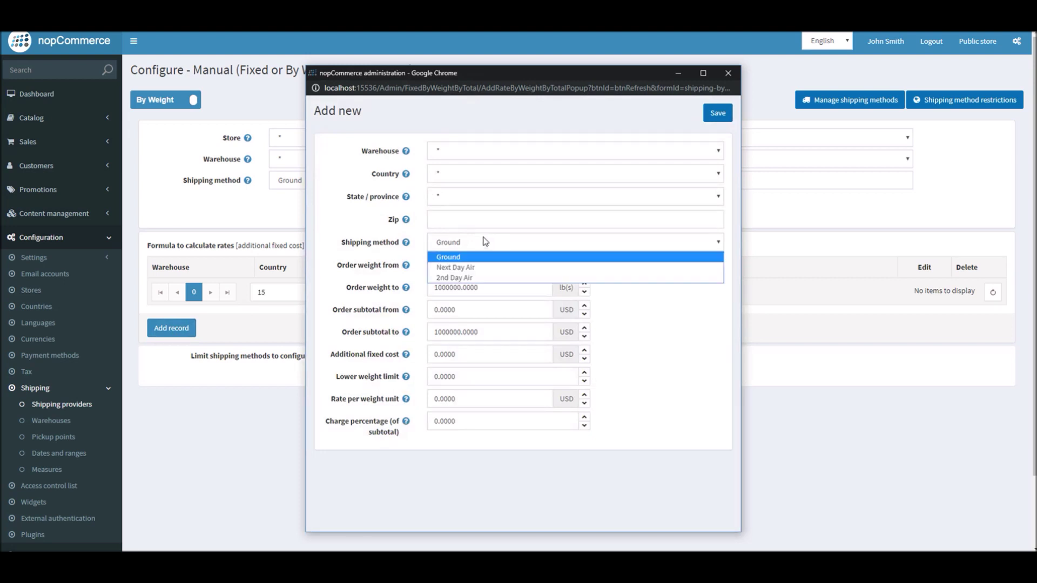
click(475, 152)
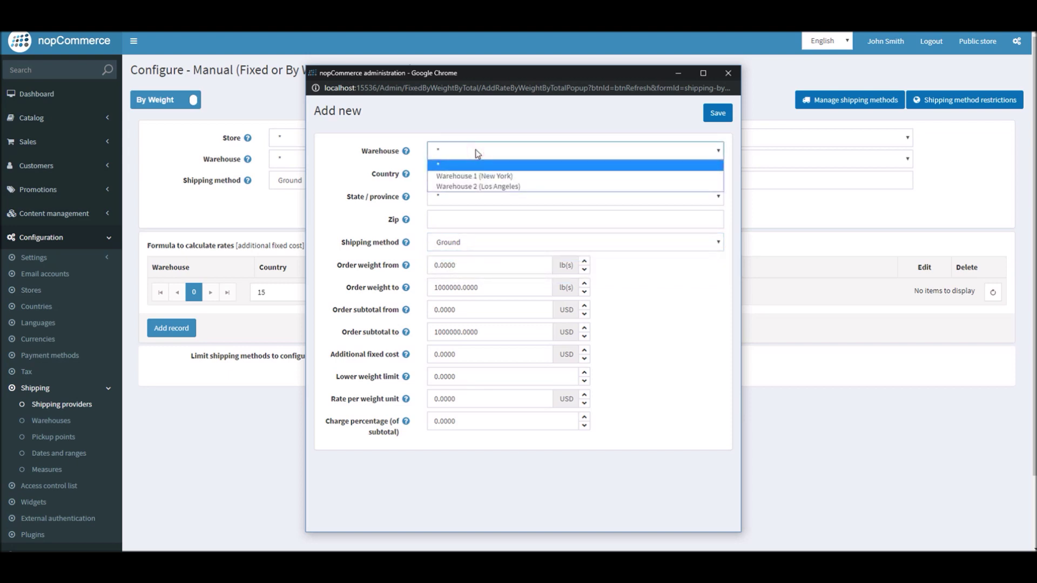
click(481, 165)
click(467, 180)
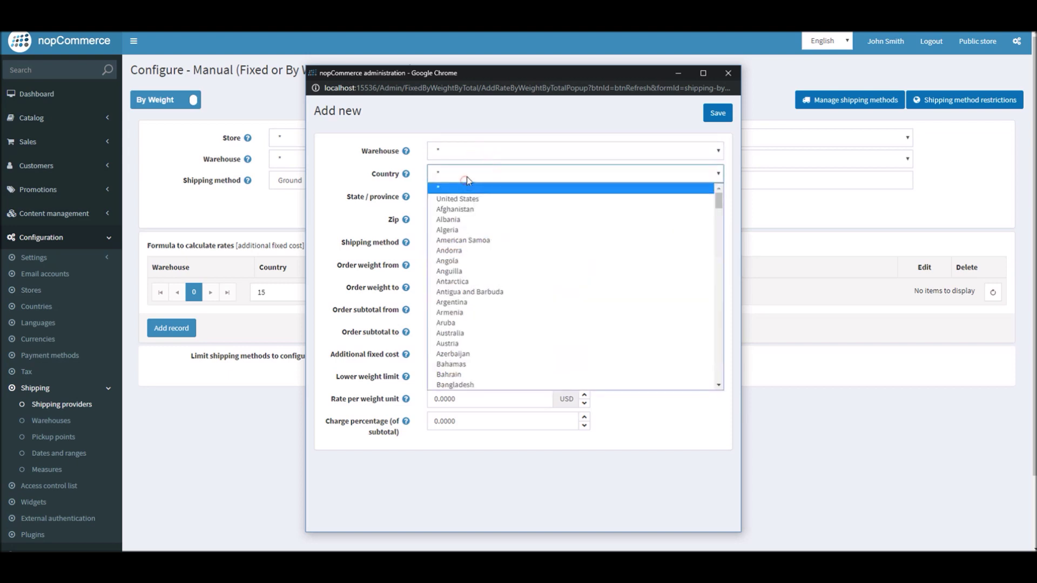
click(464, 174)
click(486, 243)
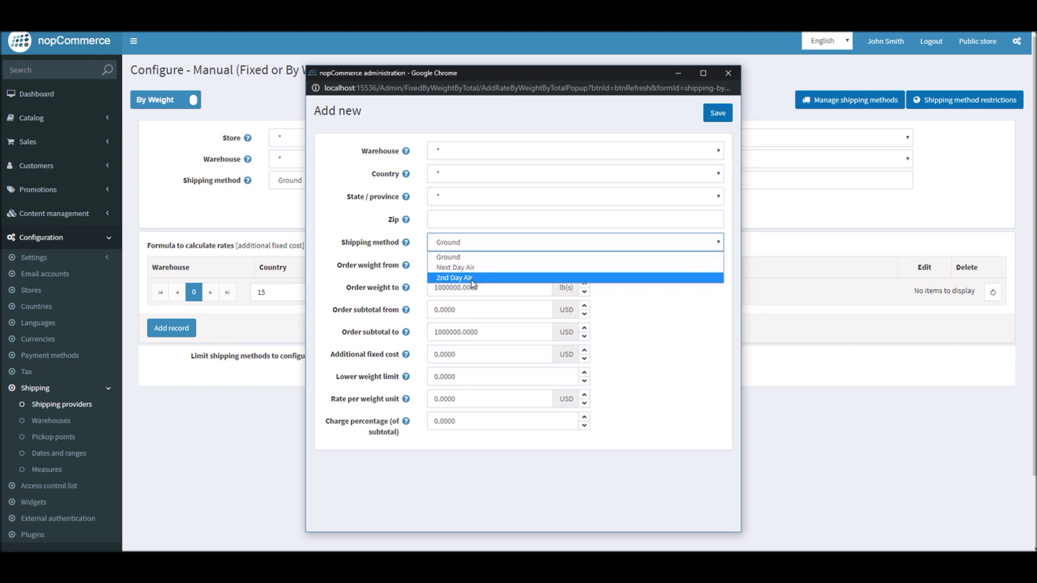
click(473, 240)
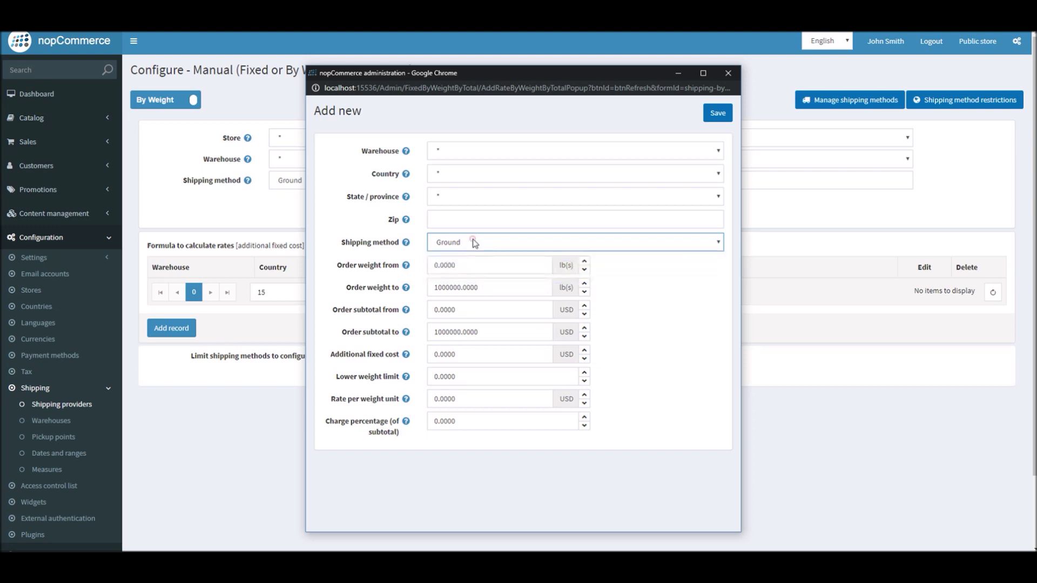
Enter an order weight range of 0 to 2, inspect the charge fields, then discard the rate.
click(486, 265)
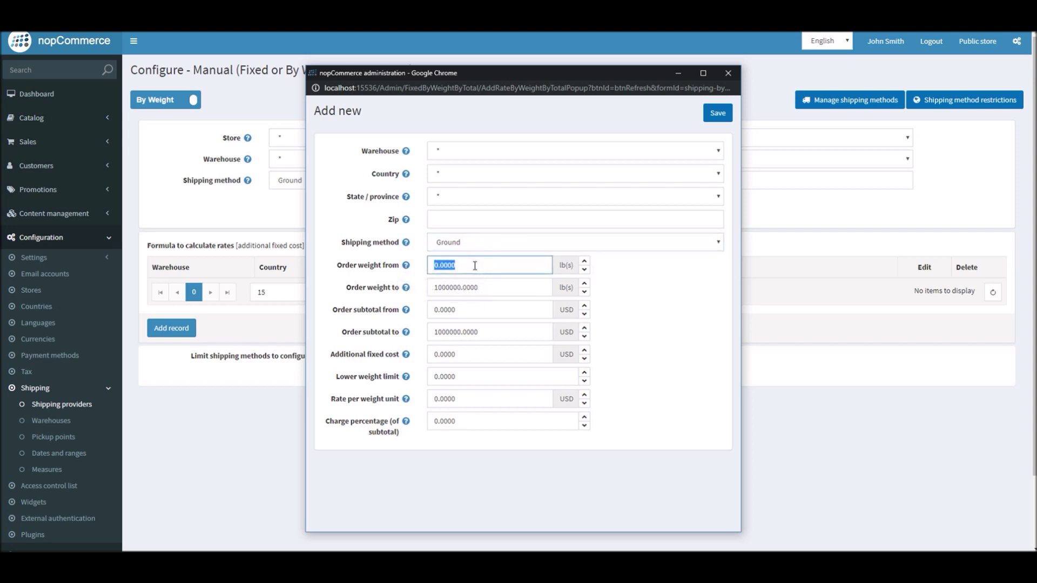
text(1)
click(492, 294)
text(2)
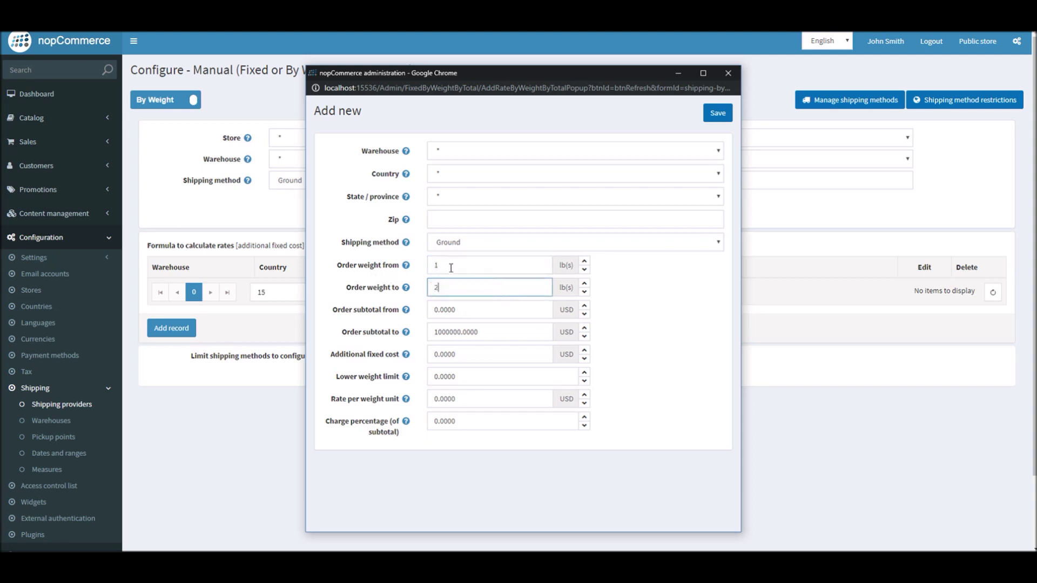
click(451, 268)
key(BackSpace)
text(0)
click(444, 292)
double_click(458, 290)
click(476, 307)
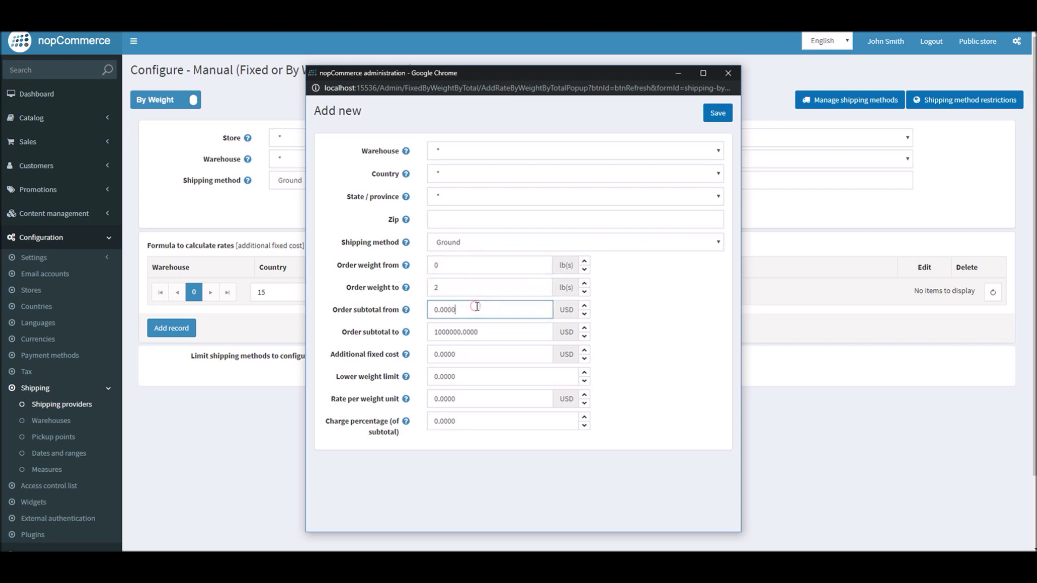
double_click(465, 419)
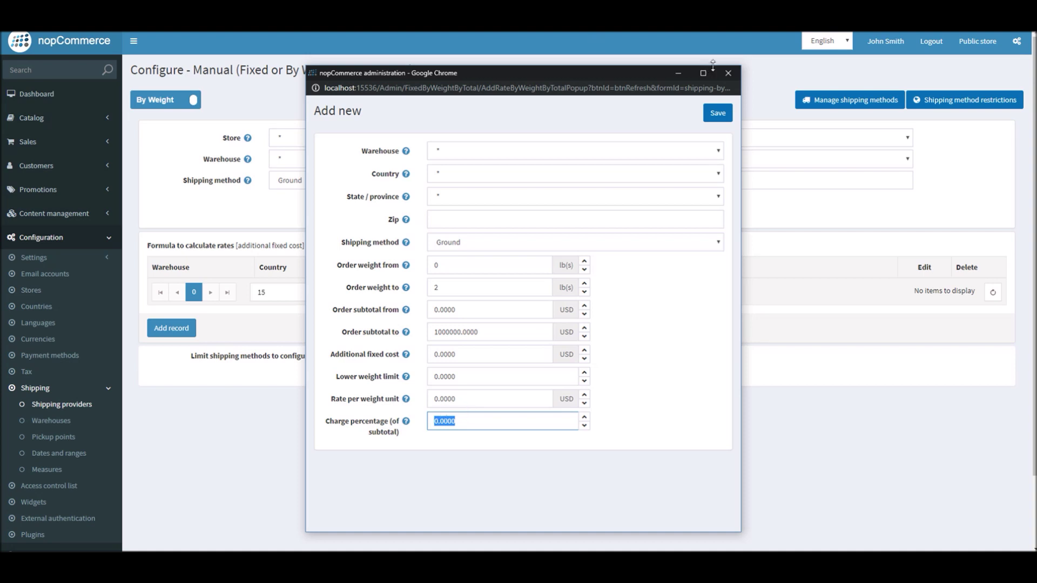
click(727, 73)
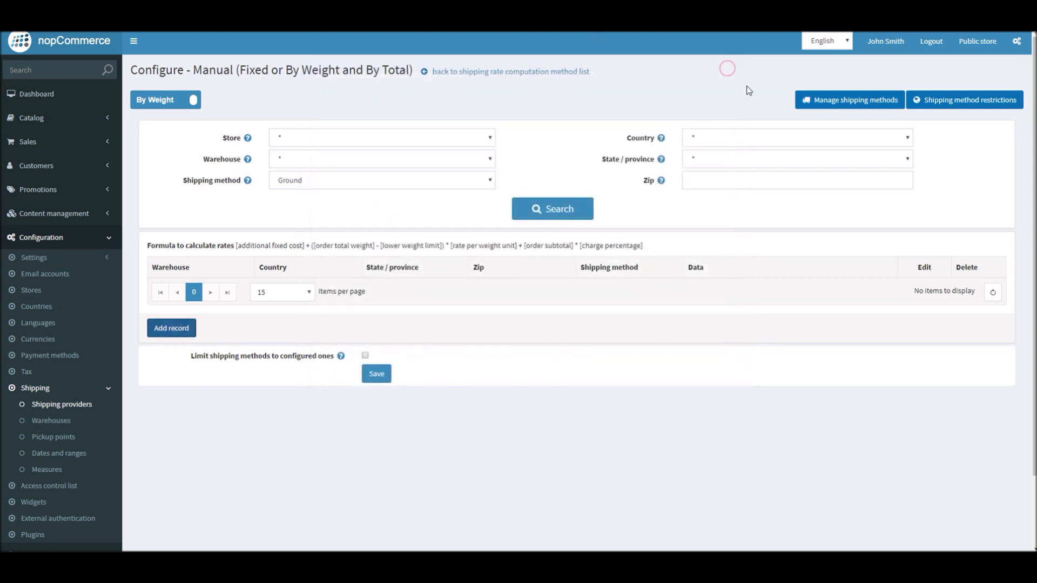
click(835, 108)
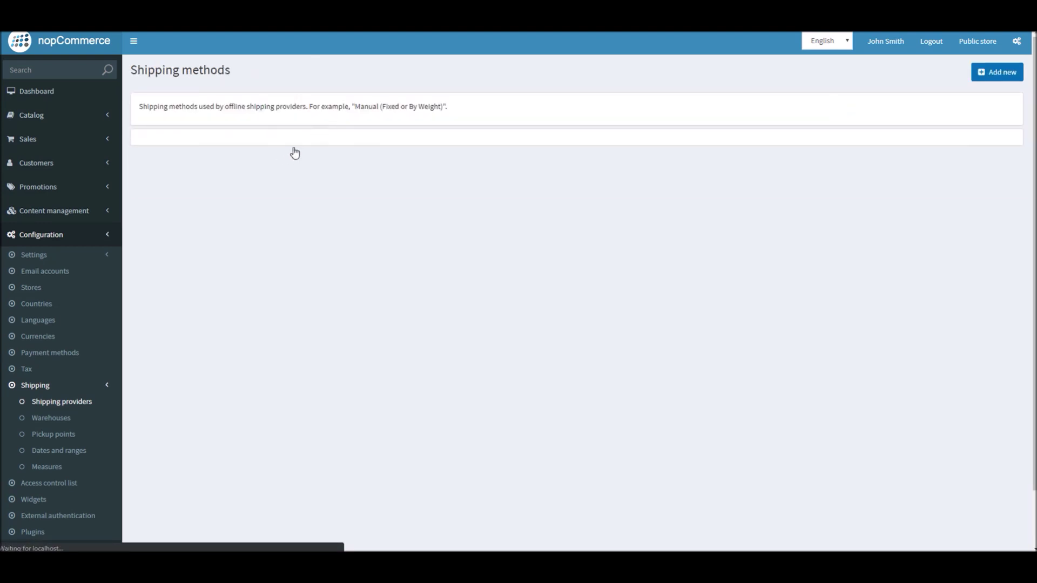
double_click(199, 172)
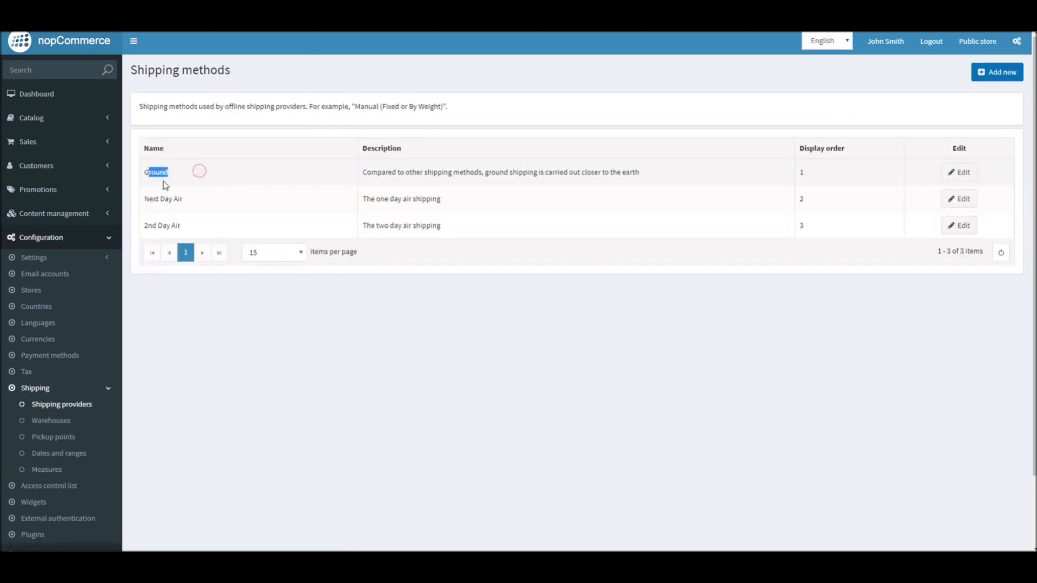
double_click(185, 197)
double_click(200, 227)
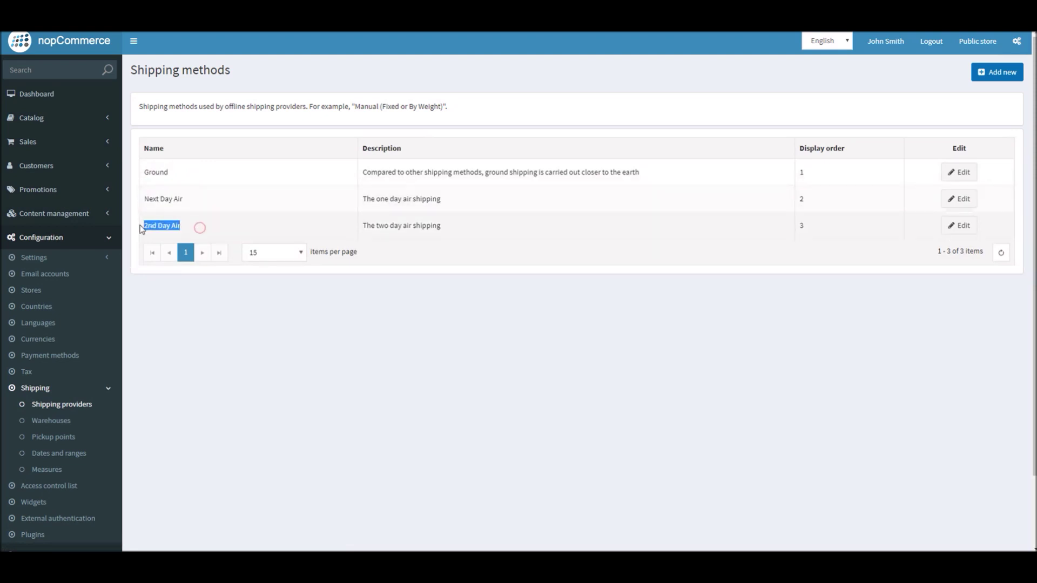
click(1002, 81)
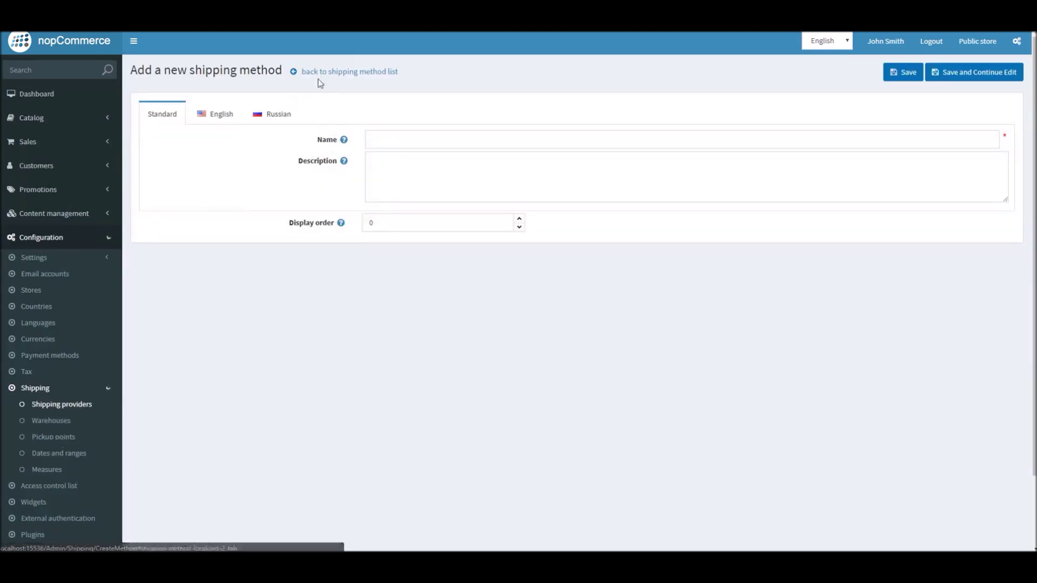
click(326, 74)
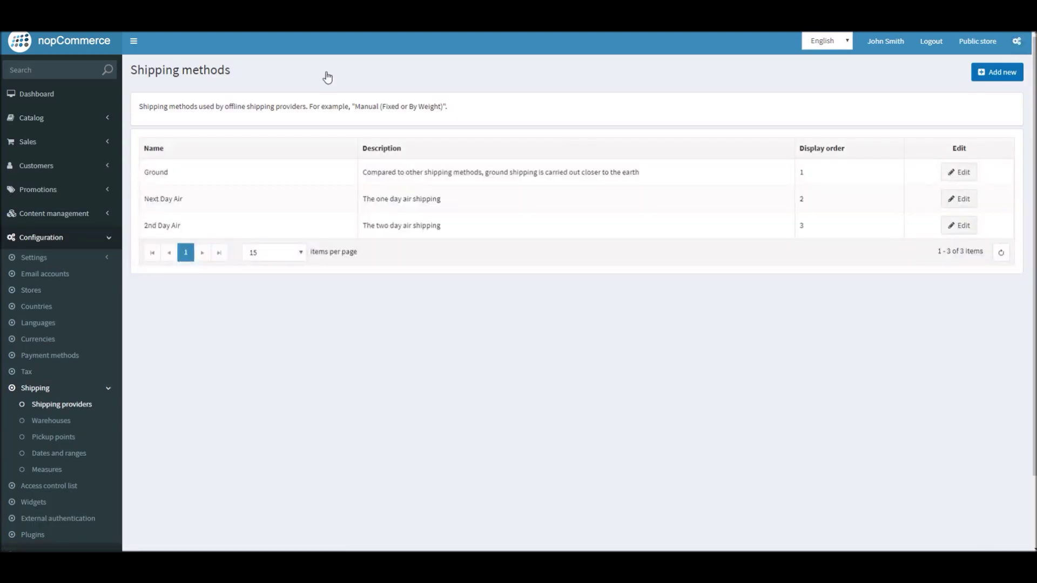
click(27, 52)
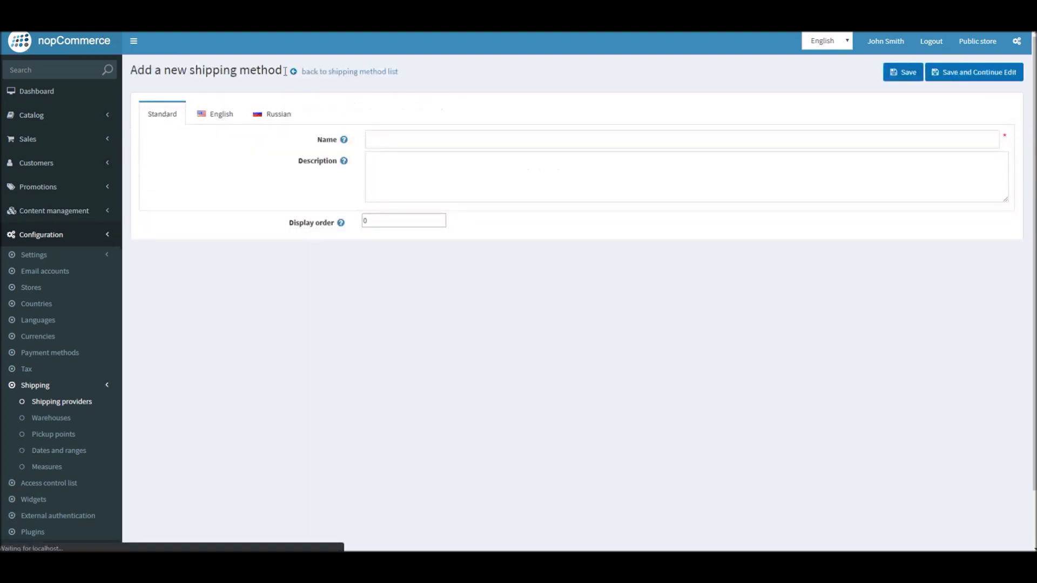
click(327, 72)
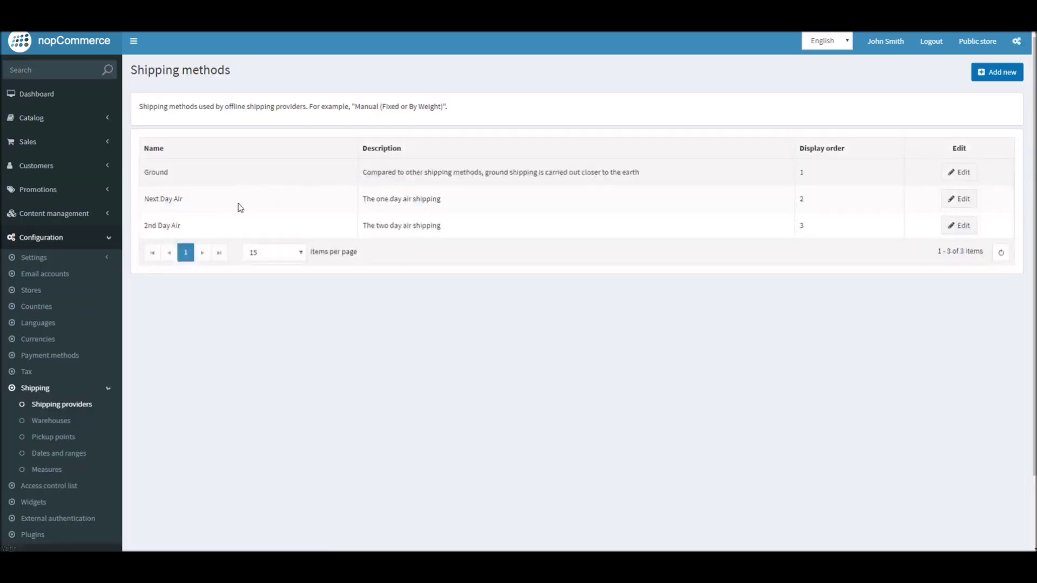
click(67, 406)
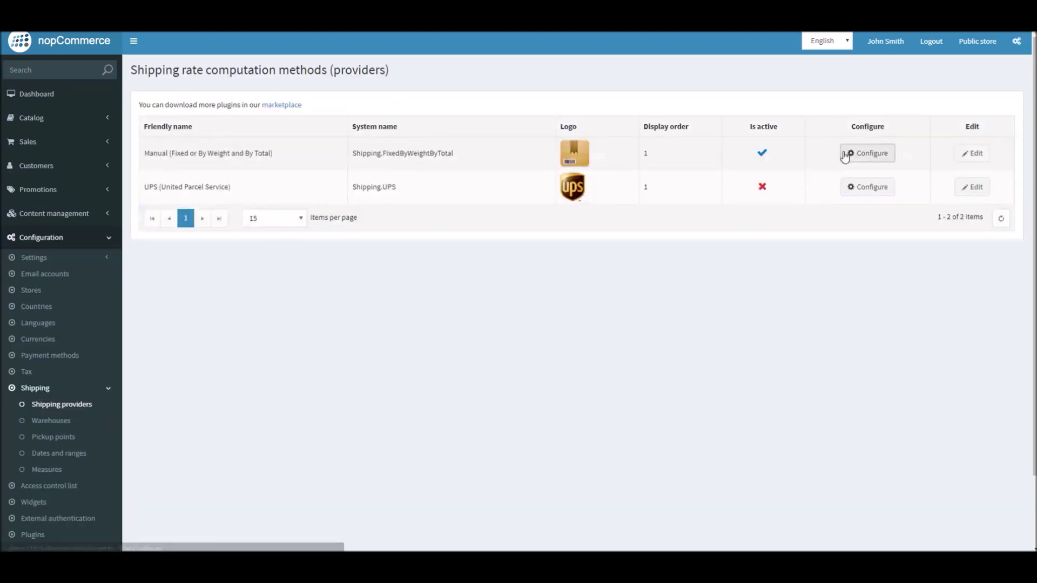
click(847, 152)
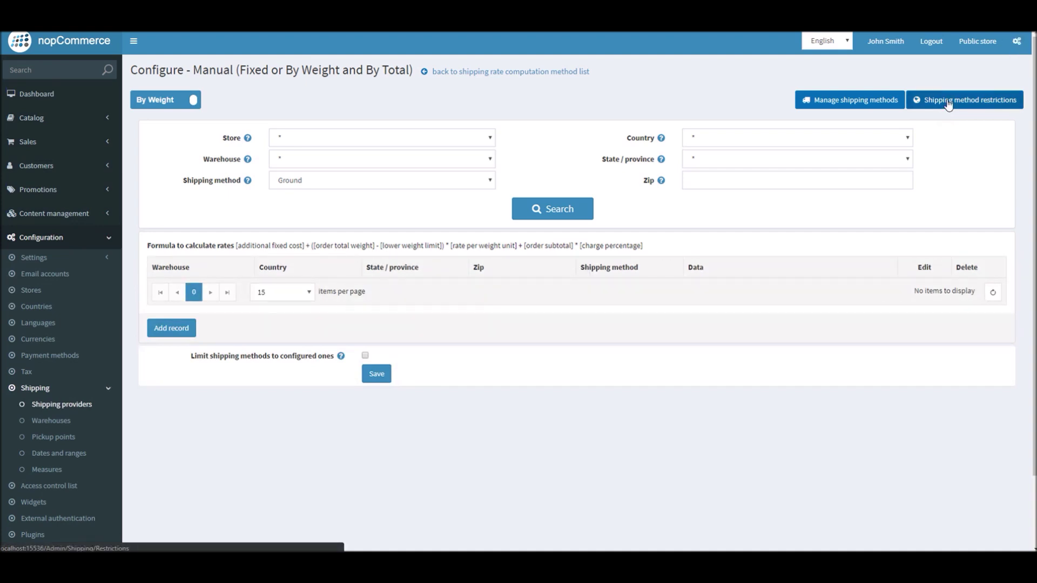
click(949, 104)
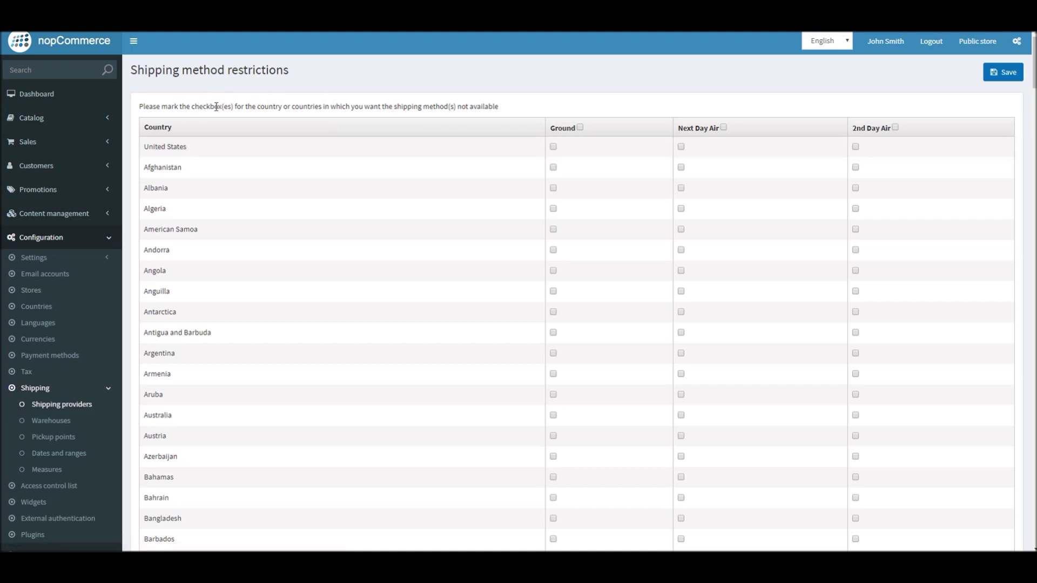
Restrict Ground shipping for United States only and save the shipping method restrictions.
drag(1033, 60, 998, 36)
click(580, 129)
click(580, 128)
click(553, 146)
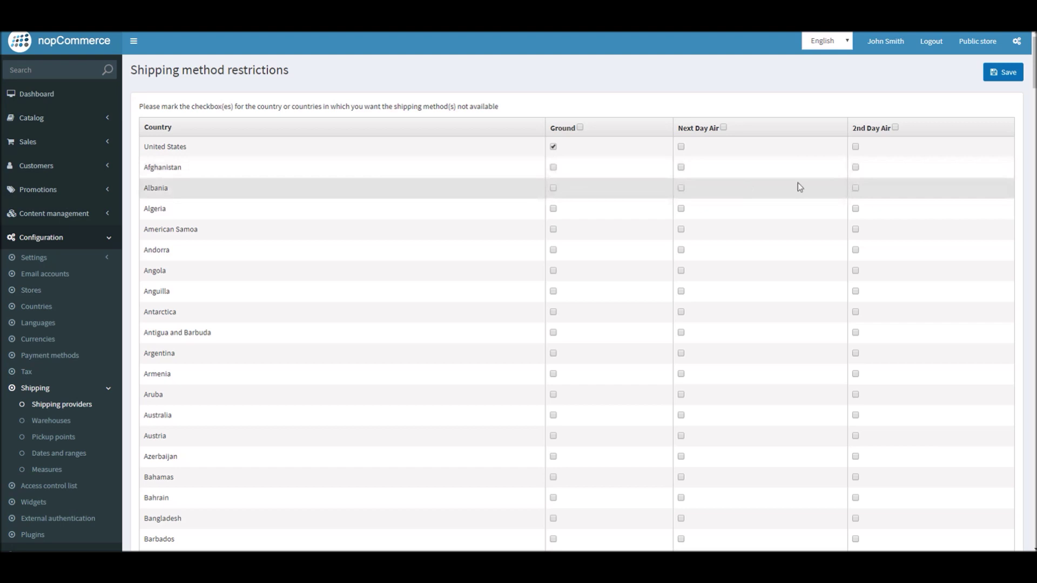
click(1004, 74)
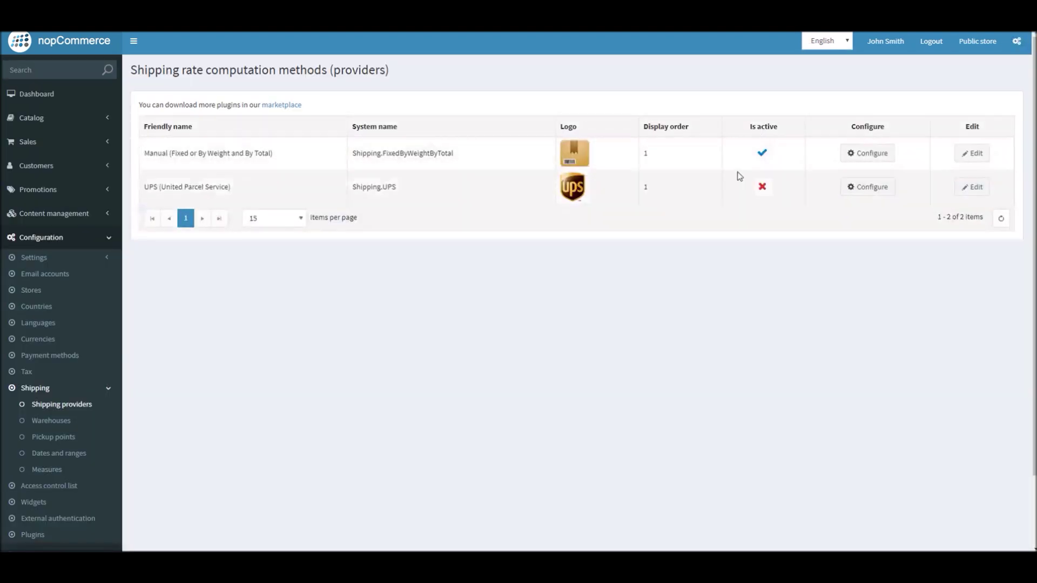
Open the Manual provider's configuration and switch it from By Weight to Fixed Rate.
click(870, 155)
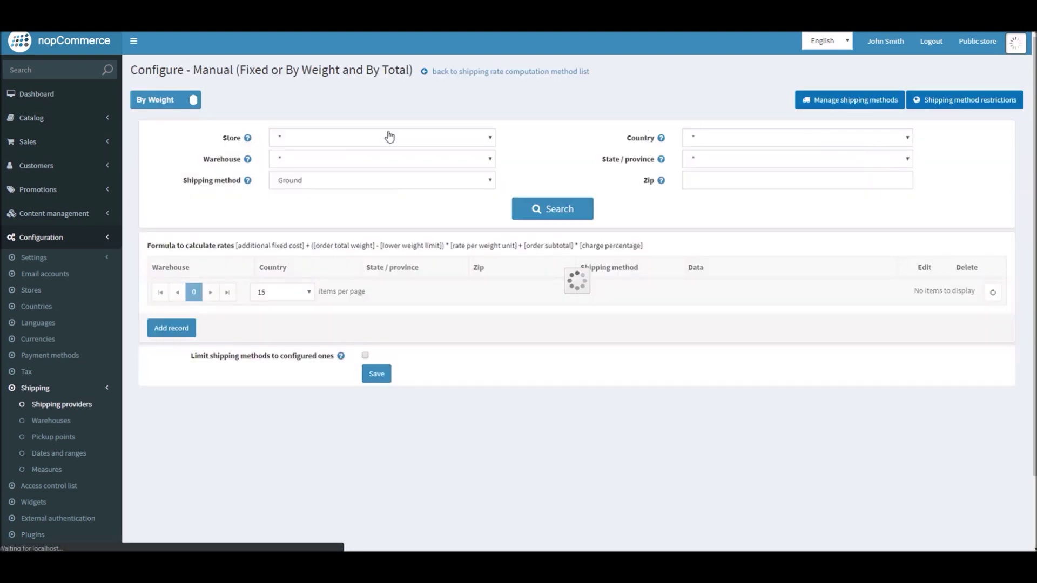
click(160, 101)
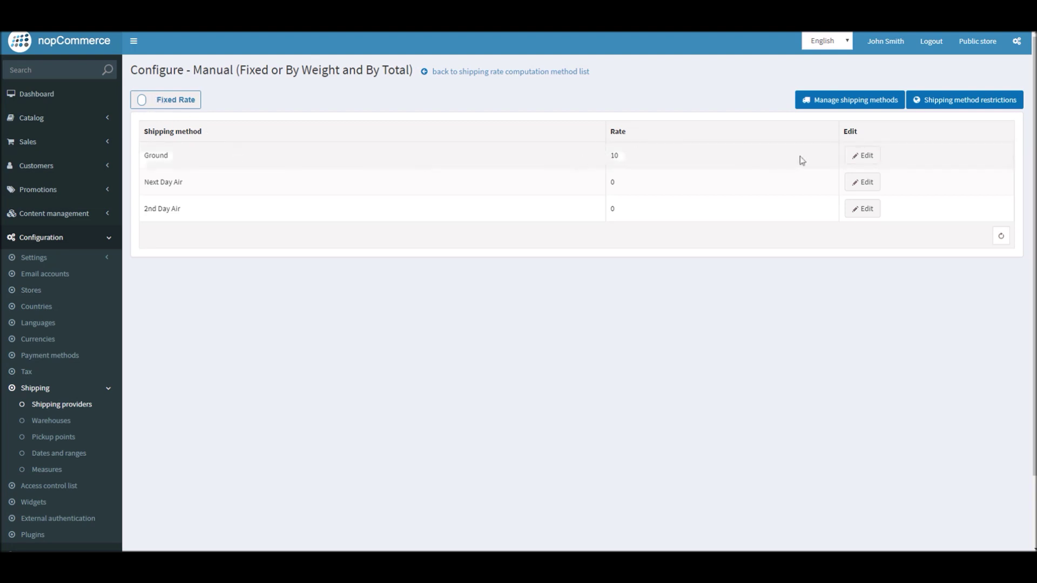
Change the Ground fixed rate to 50 and the Next Day Air rate to 100.
click(859, 156)
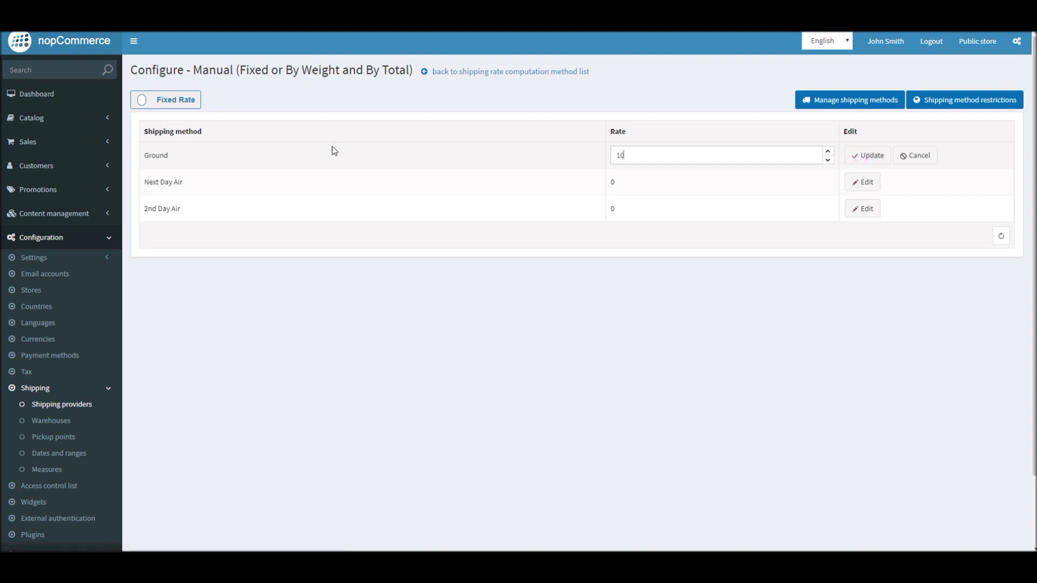
drag(638, 158, 579, 158)
text(50)
click(859, 160)
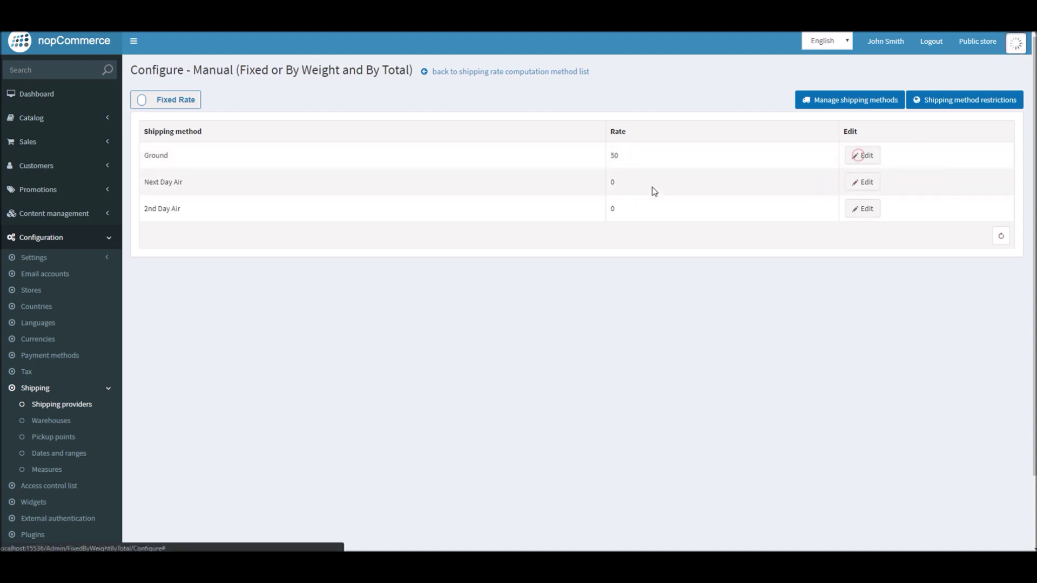
click(863, 183)
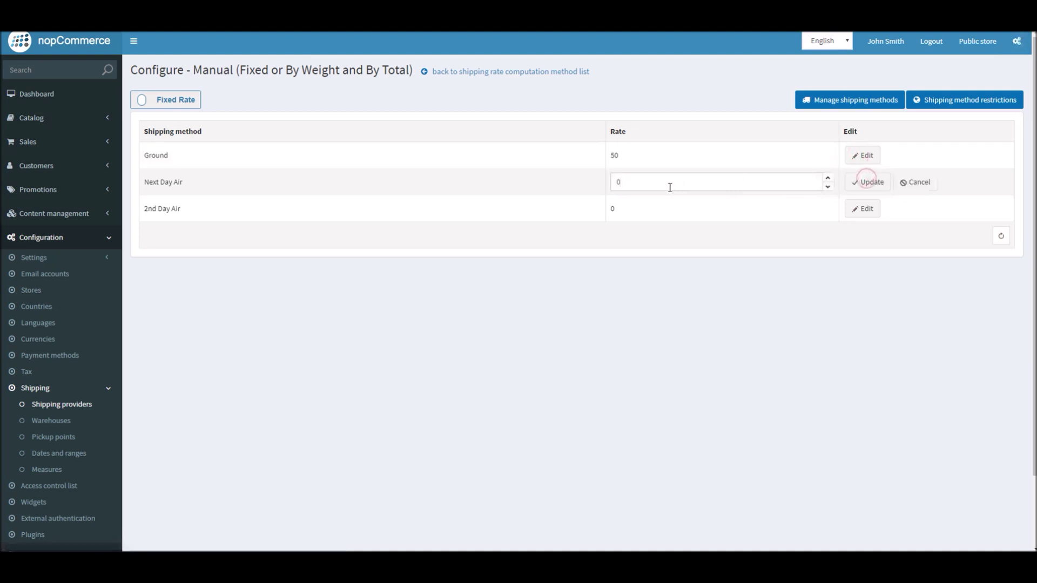
double_click(667, 186)
text(100)
click(867, 183)
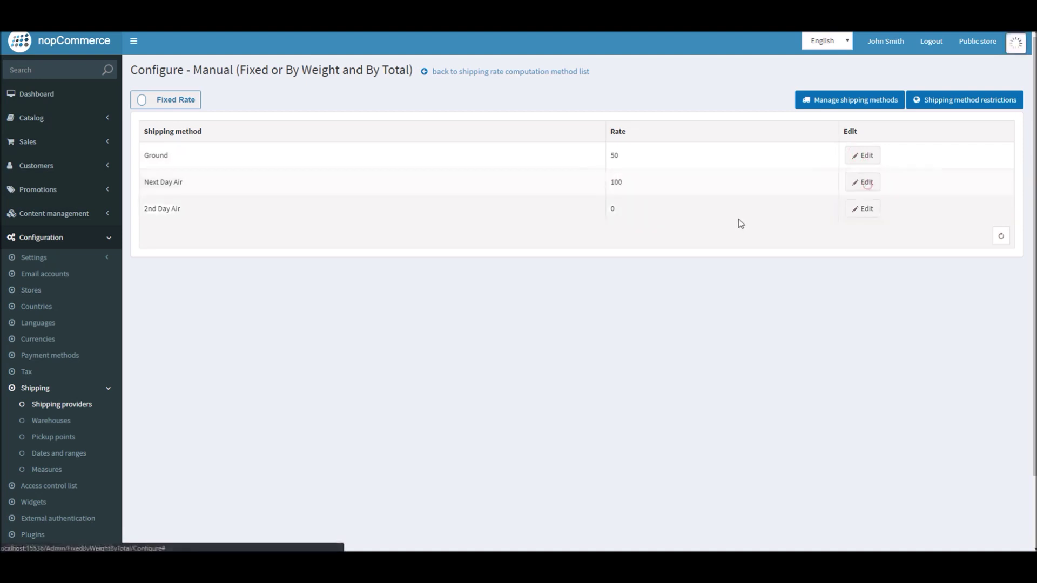
Set the 2nd Day Air fixed rate to 75.
click(862, 208)
double_click(641, 212)
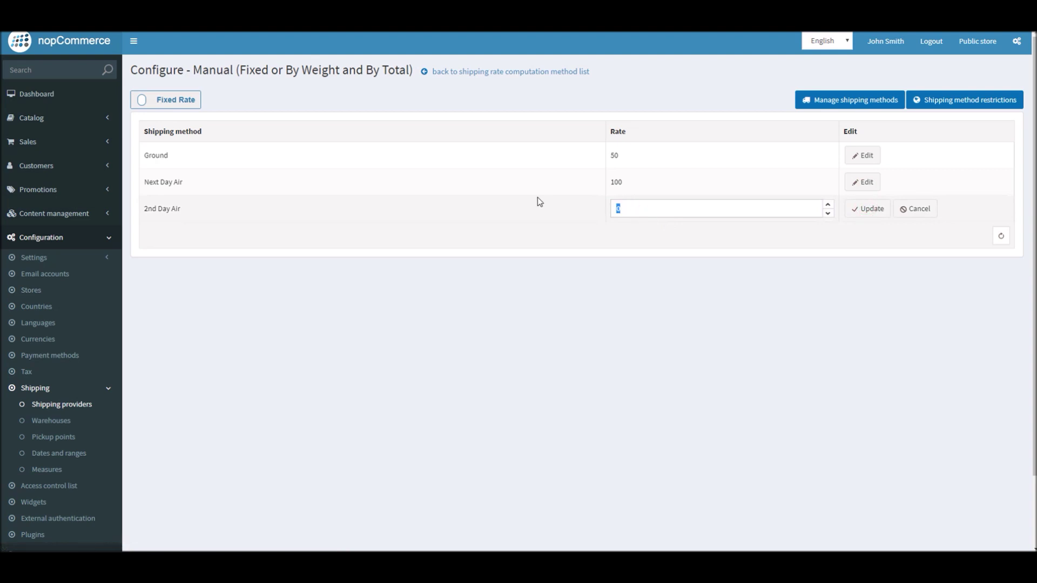
text(22)
key(BackSpace)
key(BackSpace)
text(75)
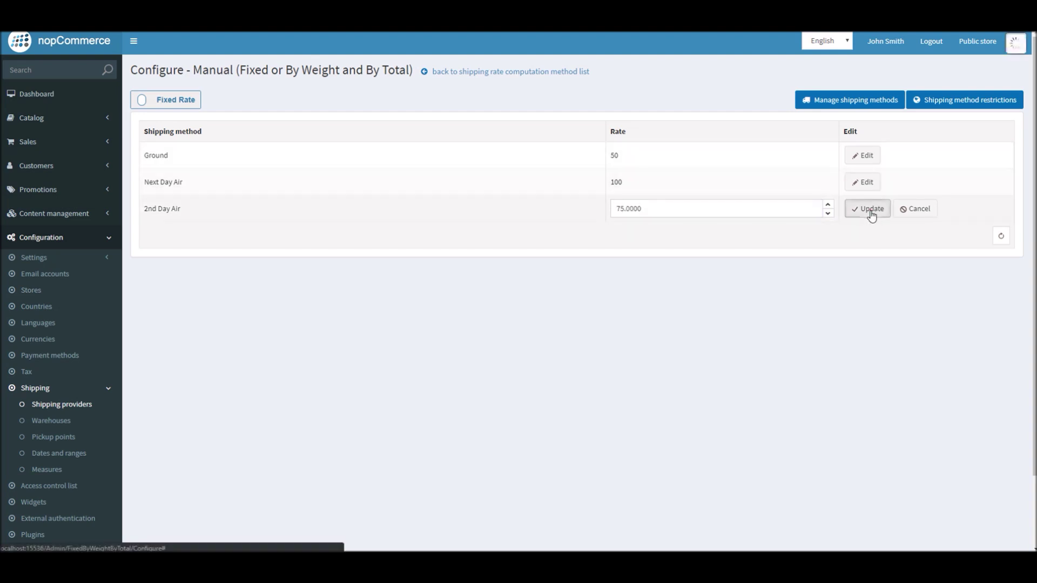
click(868, 210)
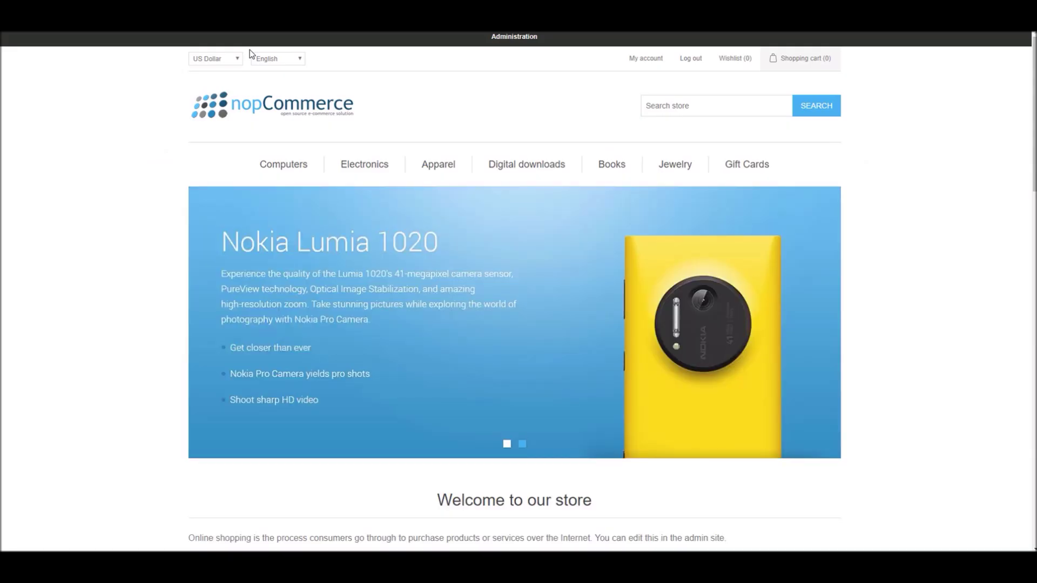
Add the HTC One M8 Android L 5.0 Lollipop ($245.00) to the cart and view the cart.
mouse_move(414, 177)
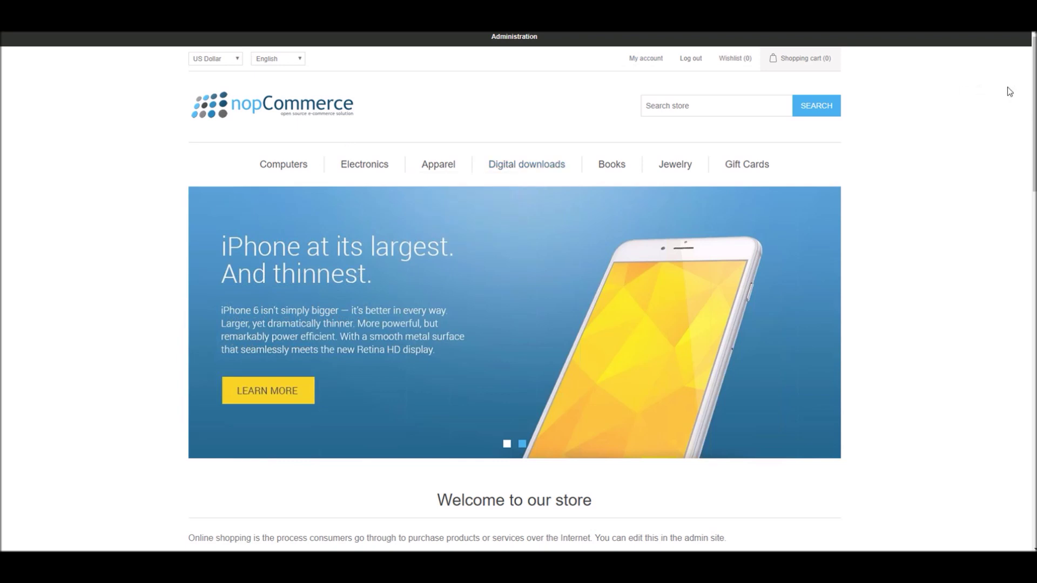
drag(1033, 106, 1029, 311)
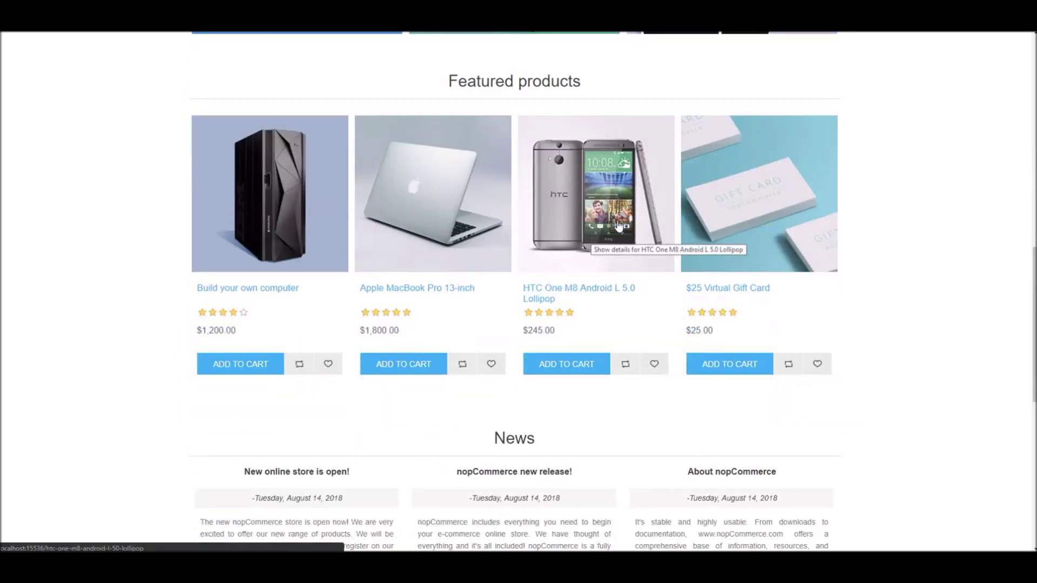
click(599, 219)
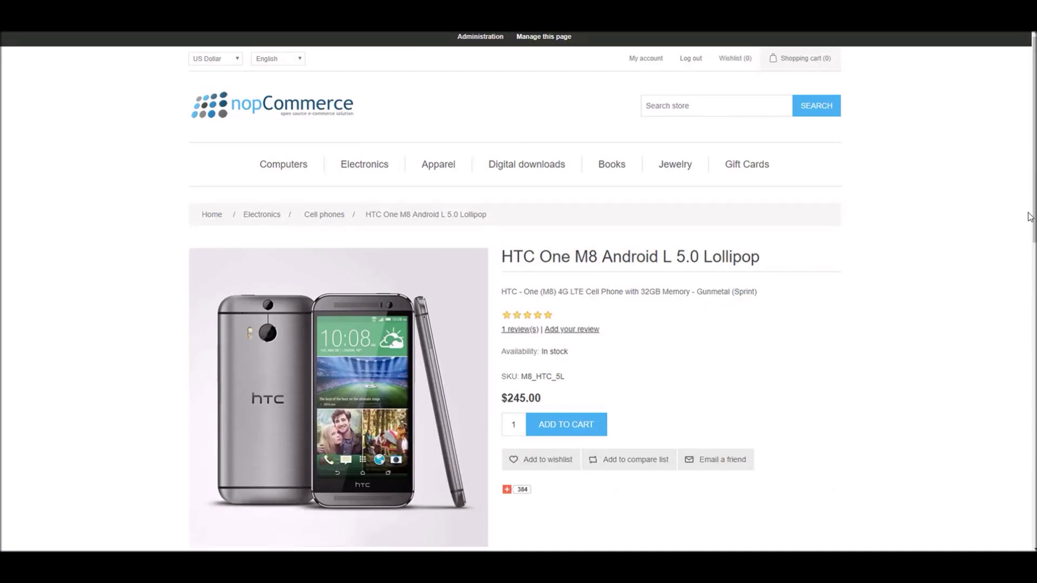
scroll(1013, 297, down, 4)
scroll(778, 326, up, 2)
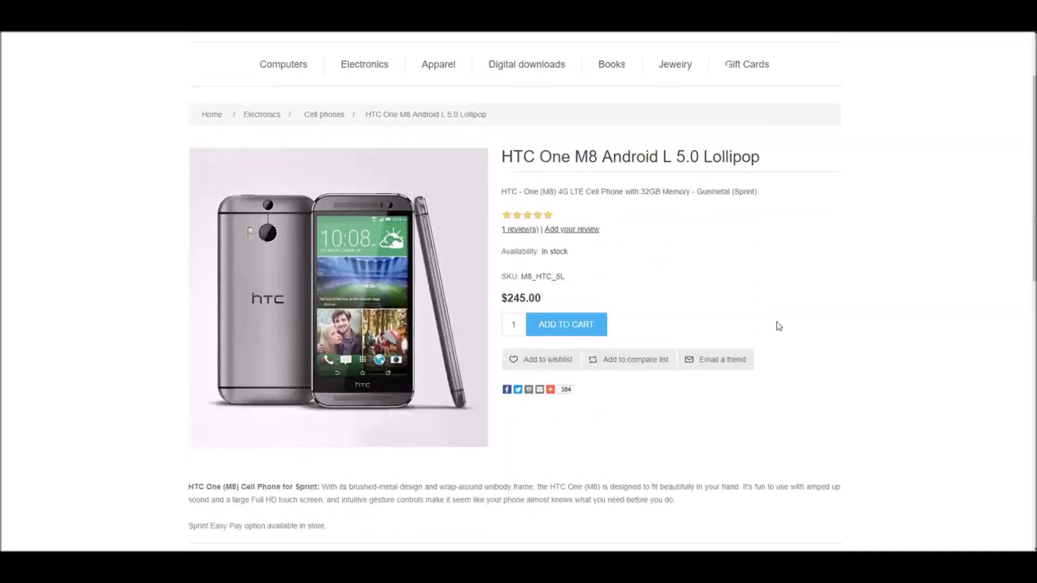
click(561, 327)
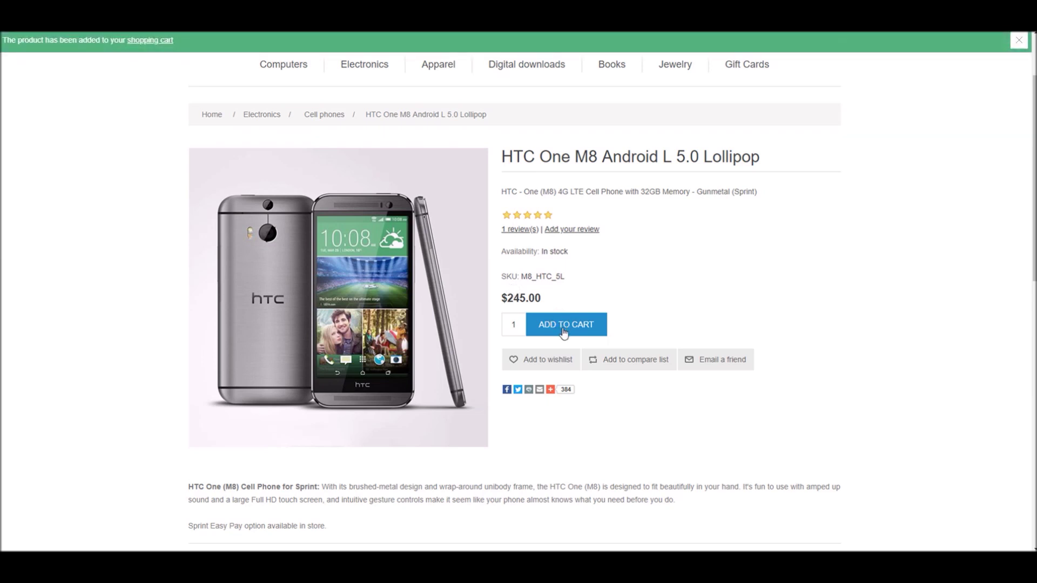
click(146, 48)
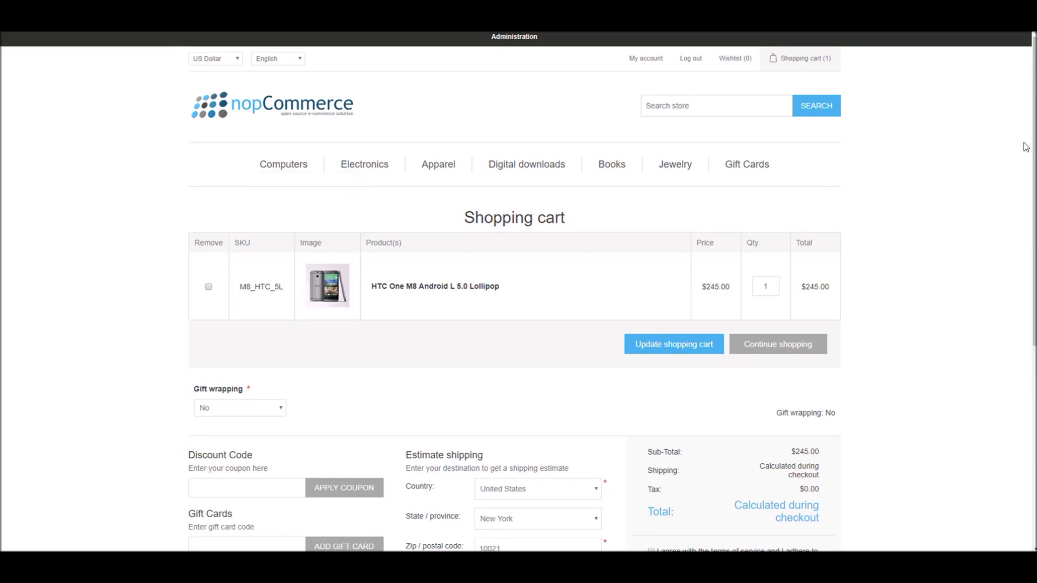
Accept the terms of service in the cart and proceed to checkout's Billing address step.
scroll(1029, 151, down, 1)
scroll(1034, 158, down, 2)
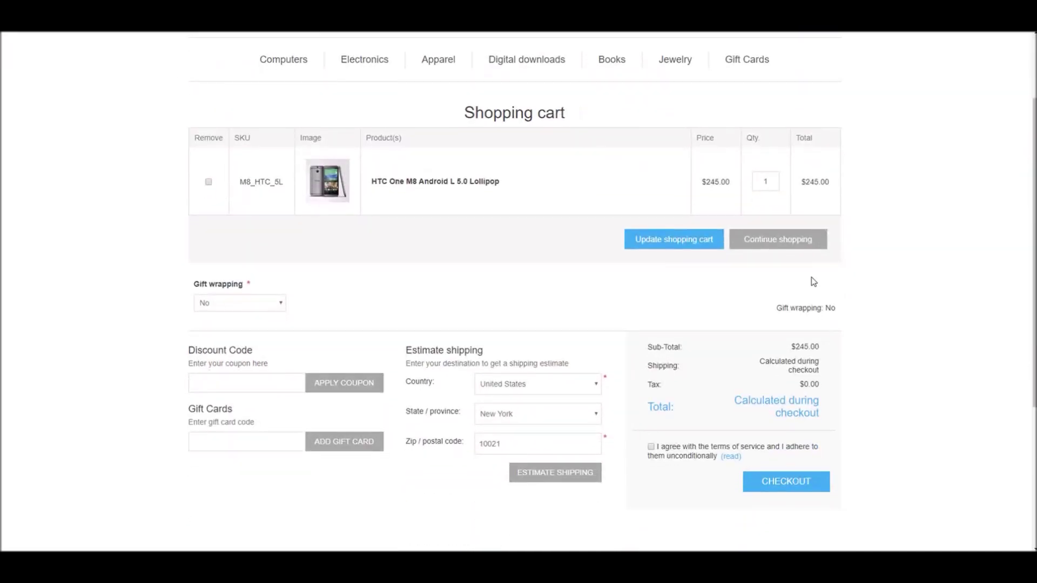
drag(758, 359, 823, 372)
click(822, 364)
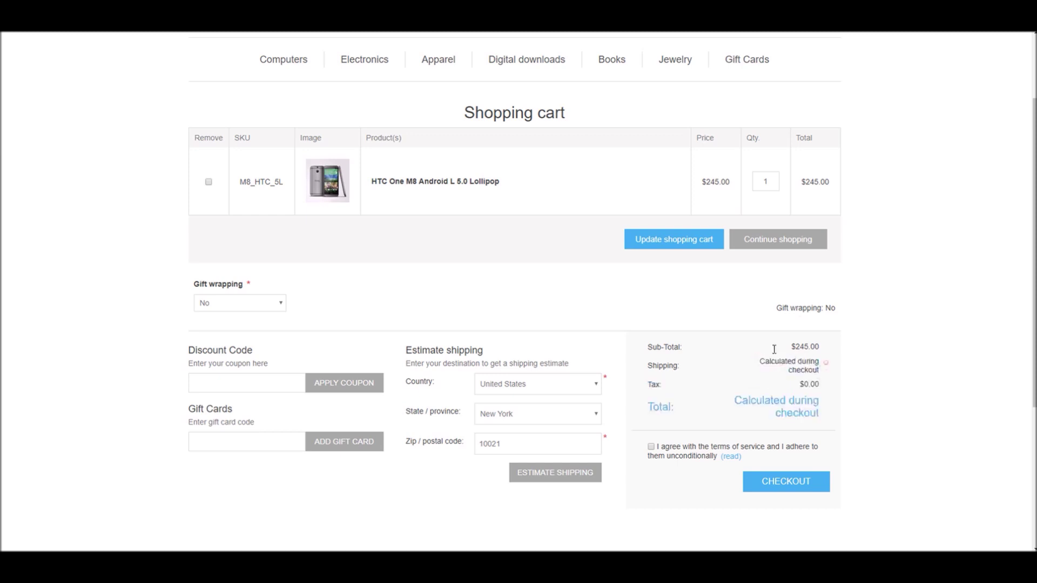
click(651, 448)
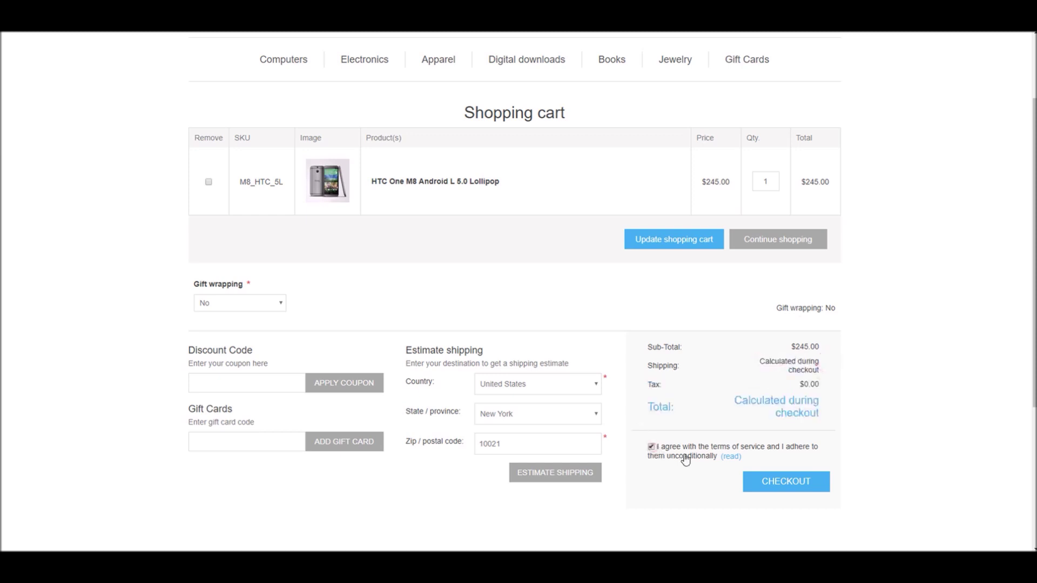
click(803, 488)
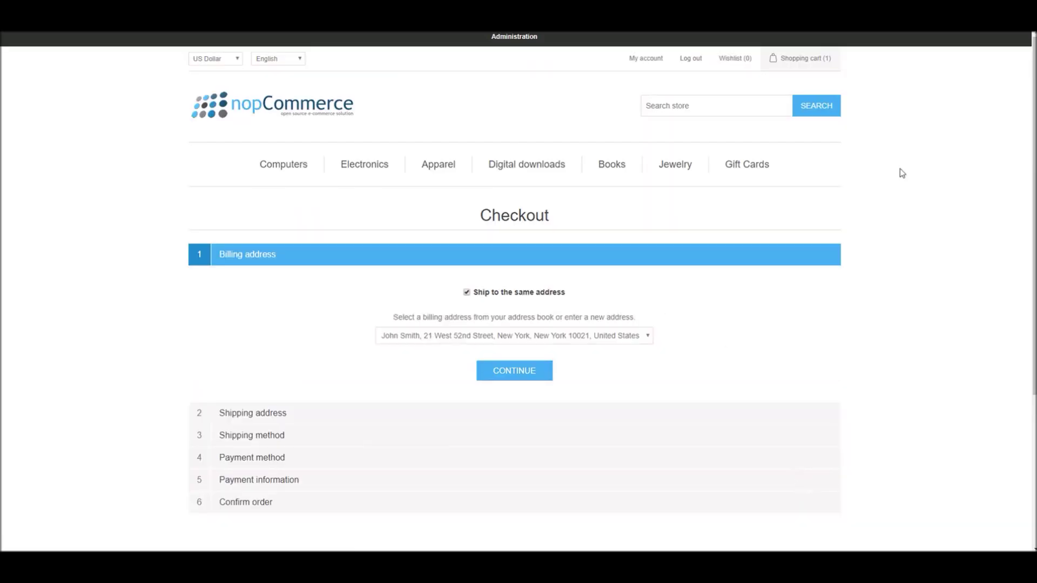
scroll(1025, 81, down, 2)
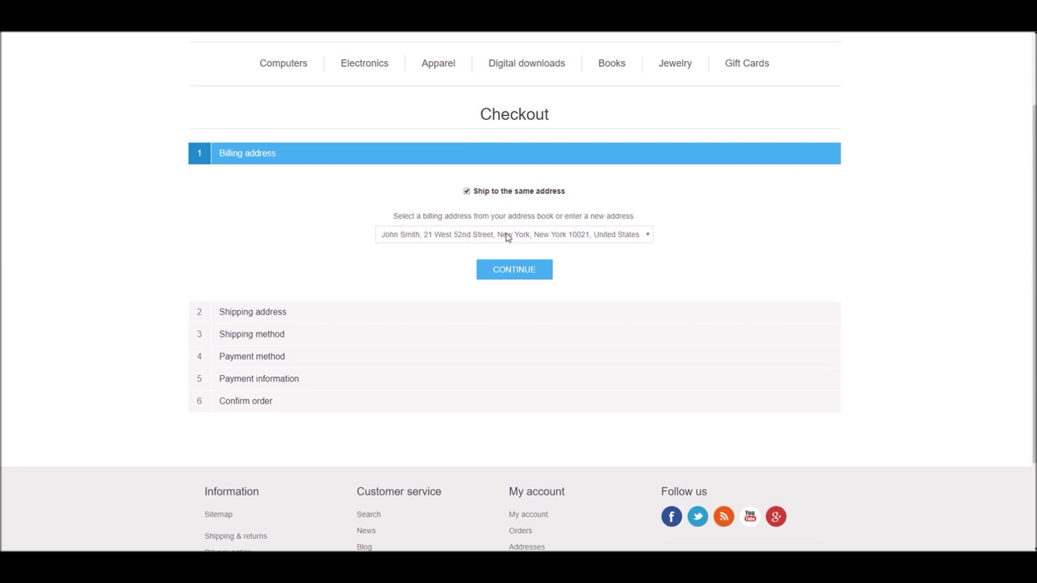
Confirm the billing address and compare shipping options, choosing Ground at $50.00.
click(511, 269)
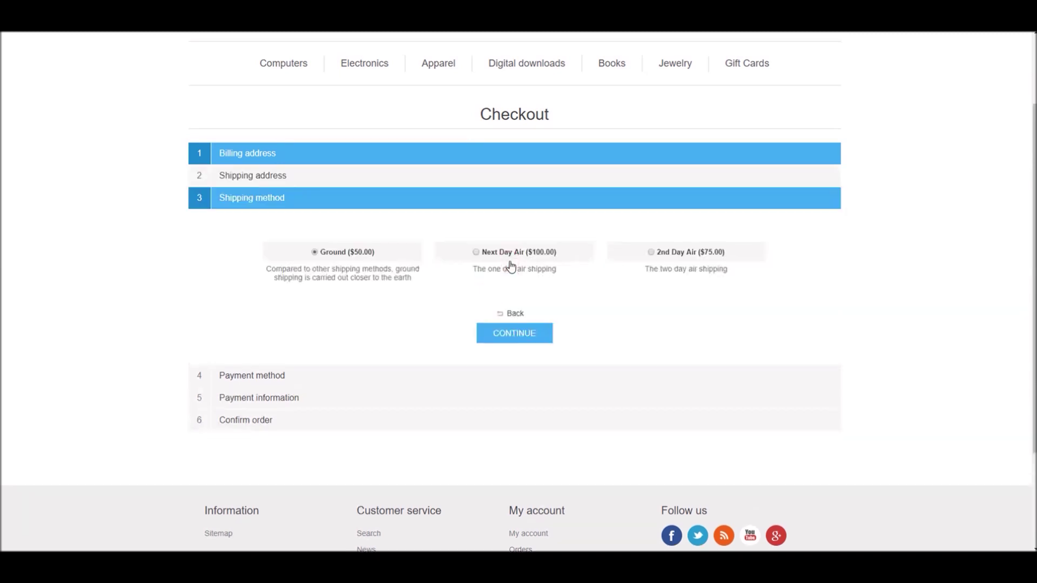
click(475, 252)
click(651, 253)
click(476, 252)
click(314, 252)
drag(365, 255, 353, 254)
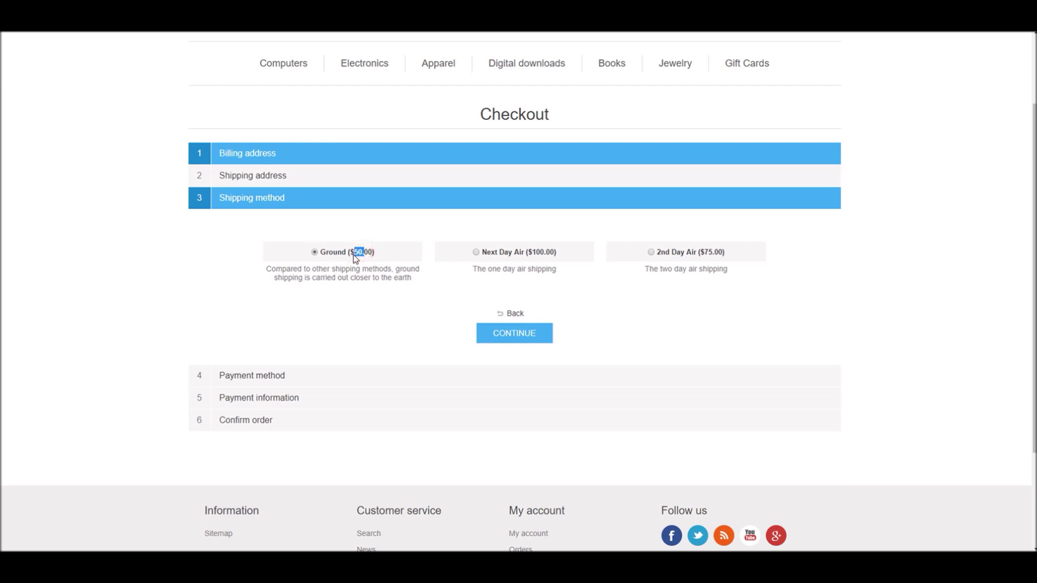
Continue with Check / Money Order payment to the Payment information step.
click(512, 332)
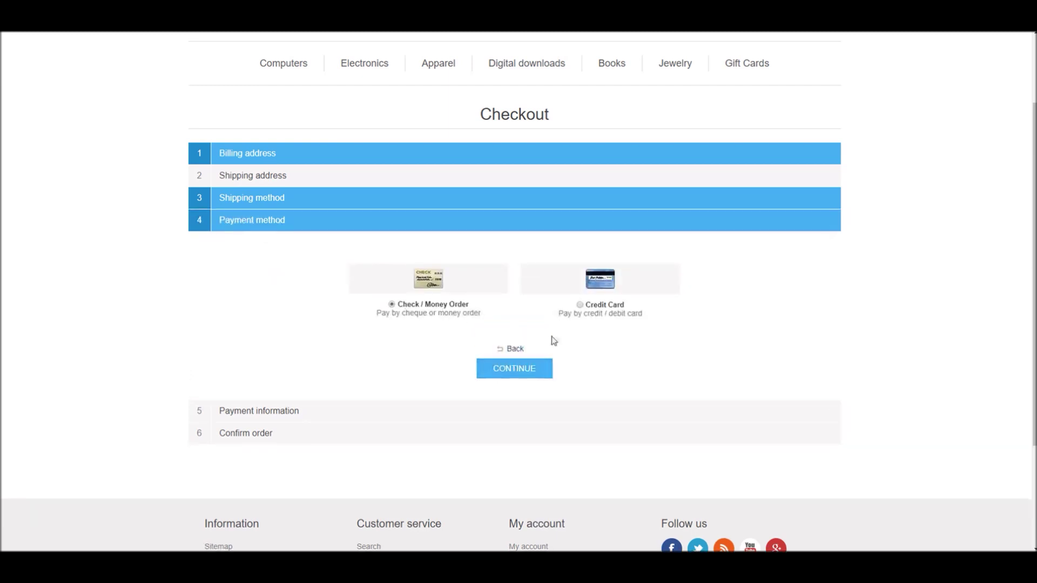
click(518, 371)
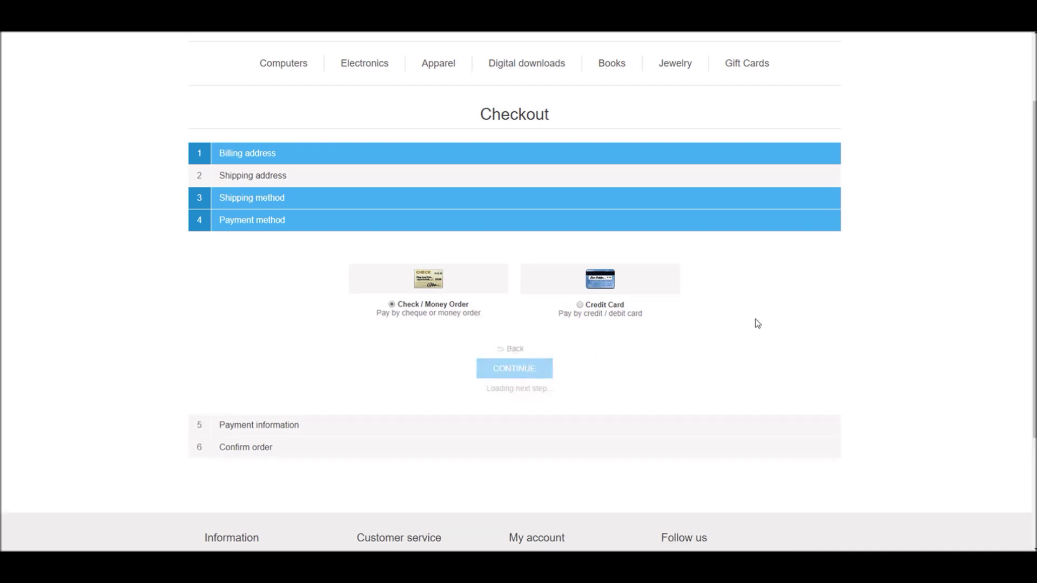
click(514, 435)
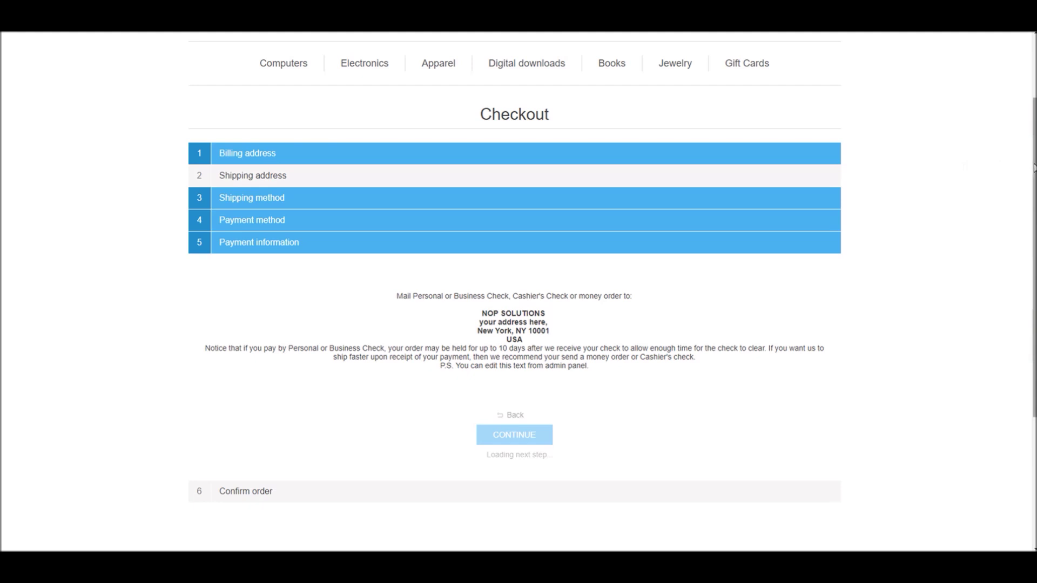
On Confirm order, highlight the $245.00 sub-total and the $50.00 Ground shipping charge in the order totals.
drag(1034, 168, 1006, 313)
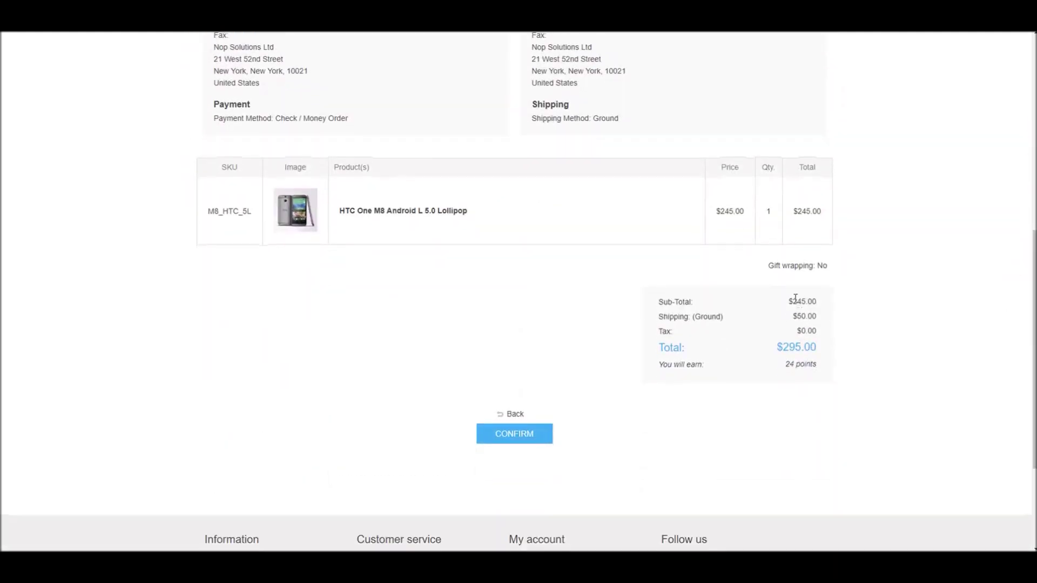
double_click(673, 303)
double_click(799, 301)
drag(800, 301, 791, 301)
double_click(667, 320)
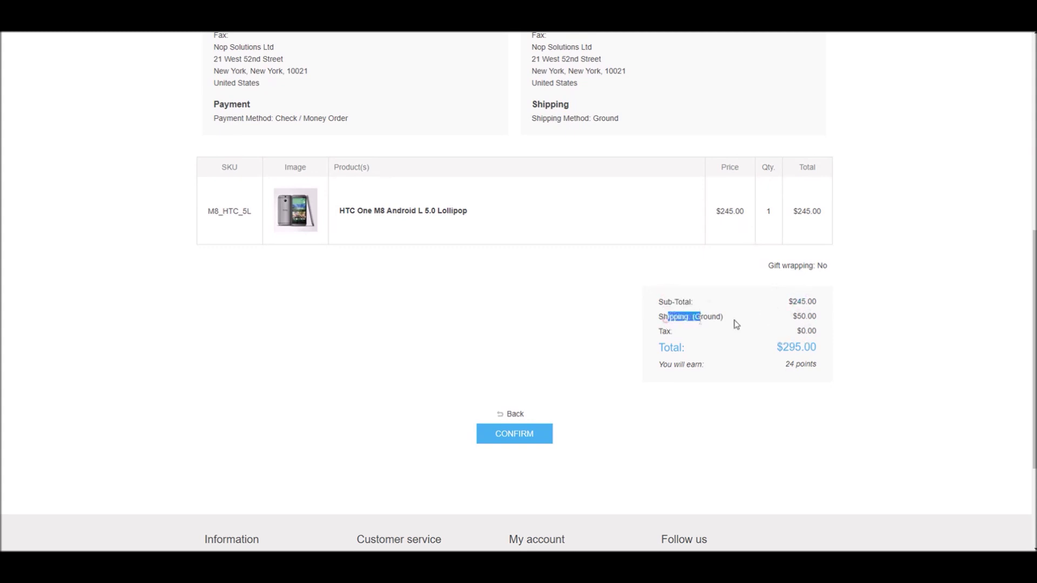
drag(800, 317, 803, 317)
double_click(802, 316)
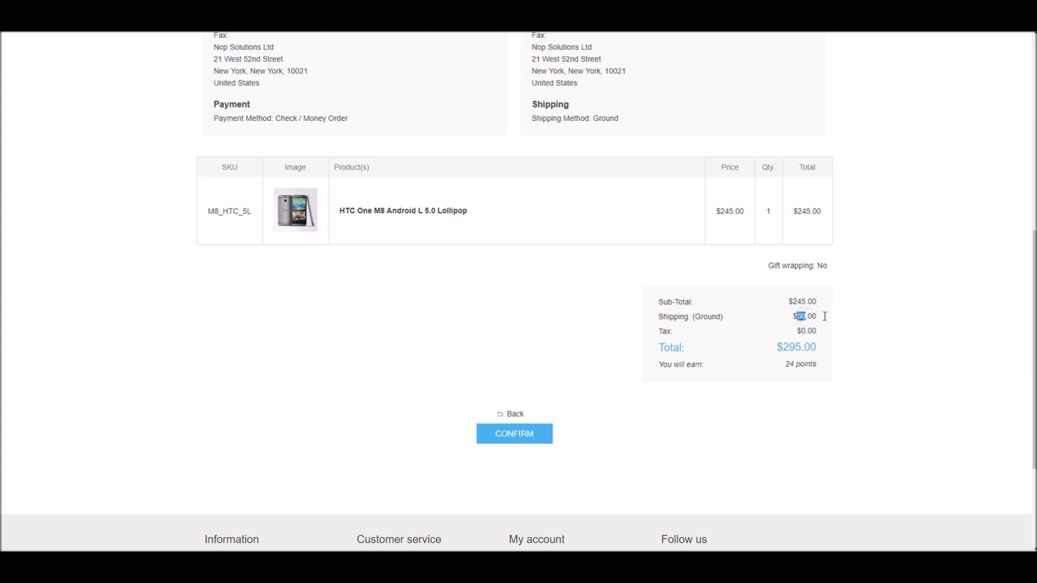